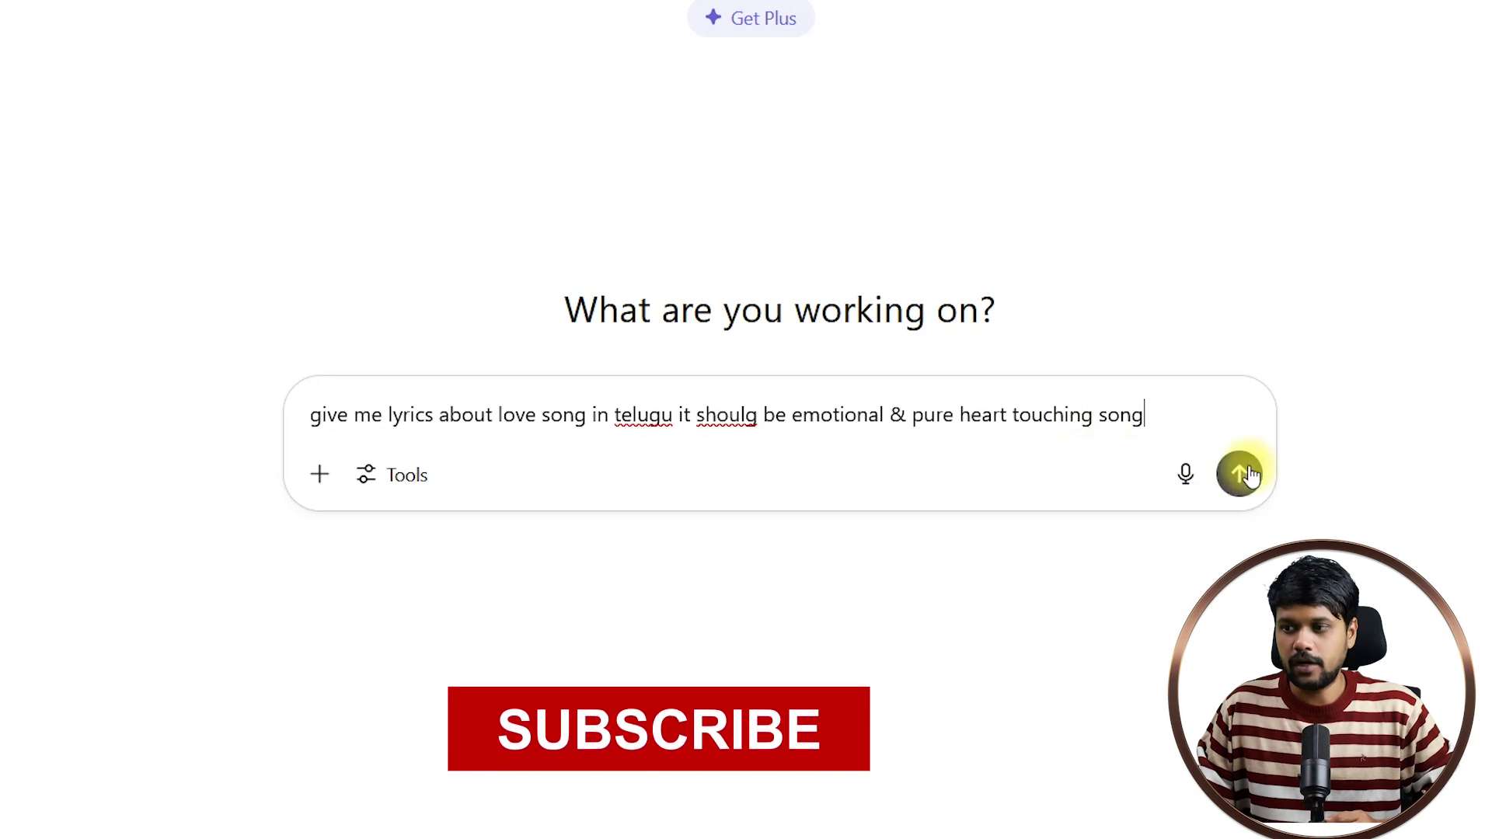
Step: Submit the prompt for emotional, heart-touching Telugu love song lyrics and read through the generated lyrics
left_click(1239, 473)
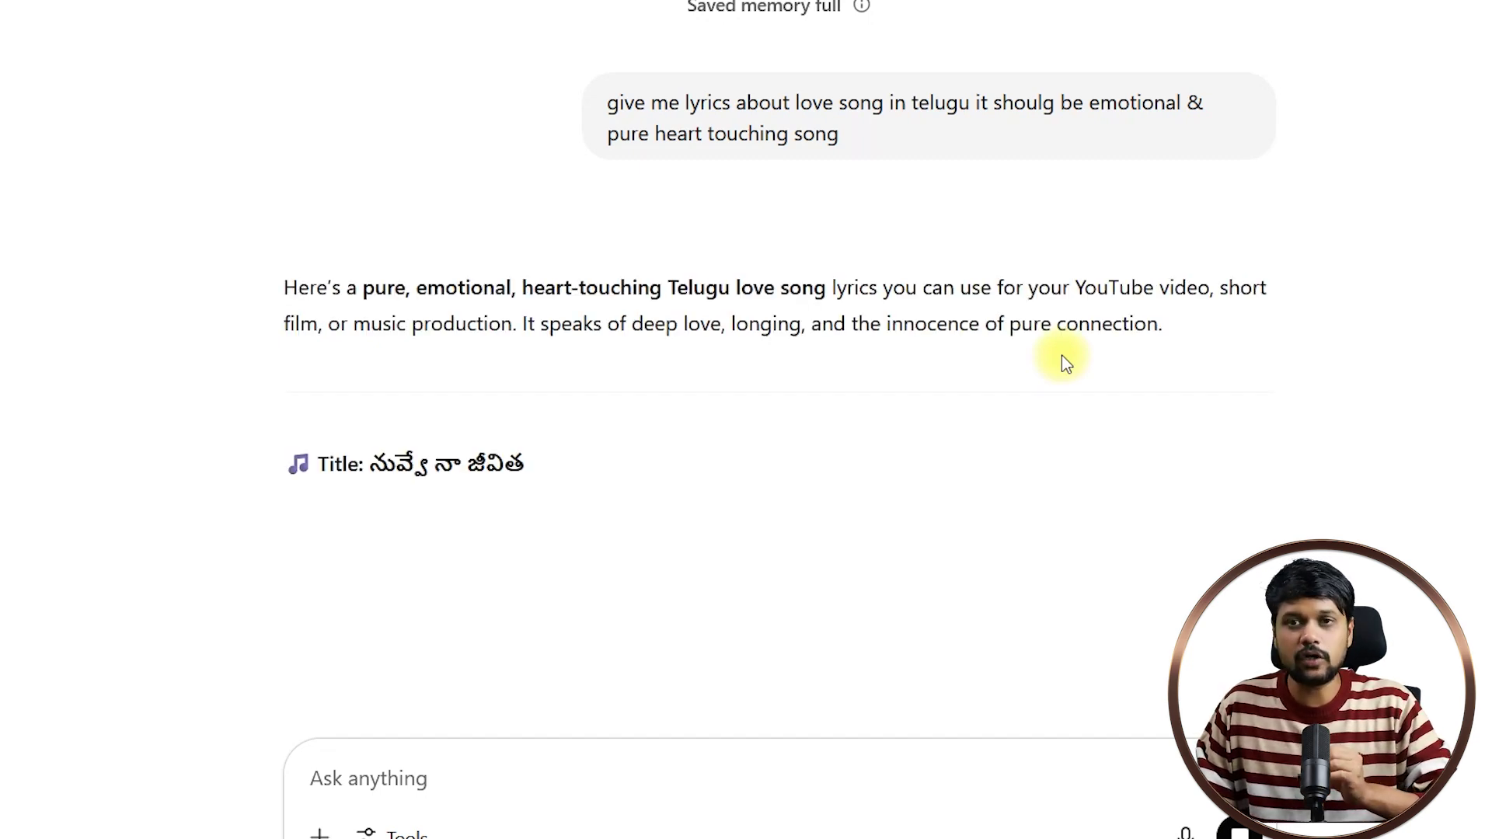
scroll(1063, 361, "down", 3)
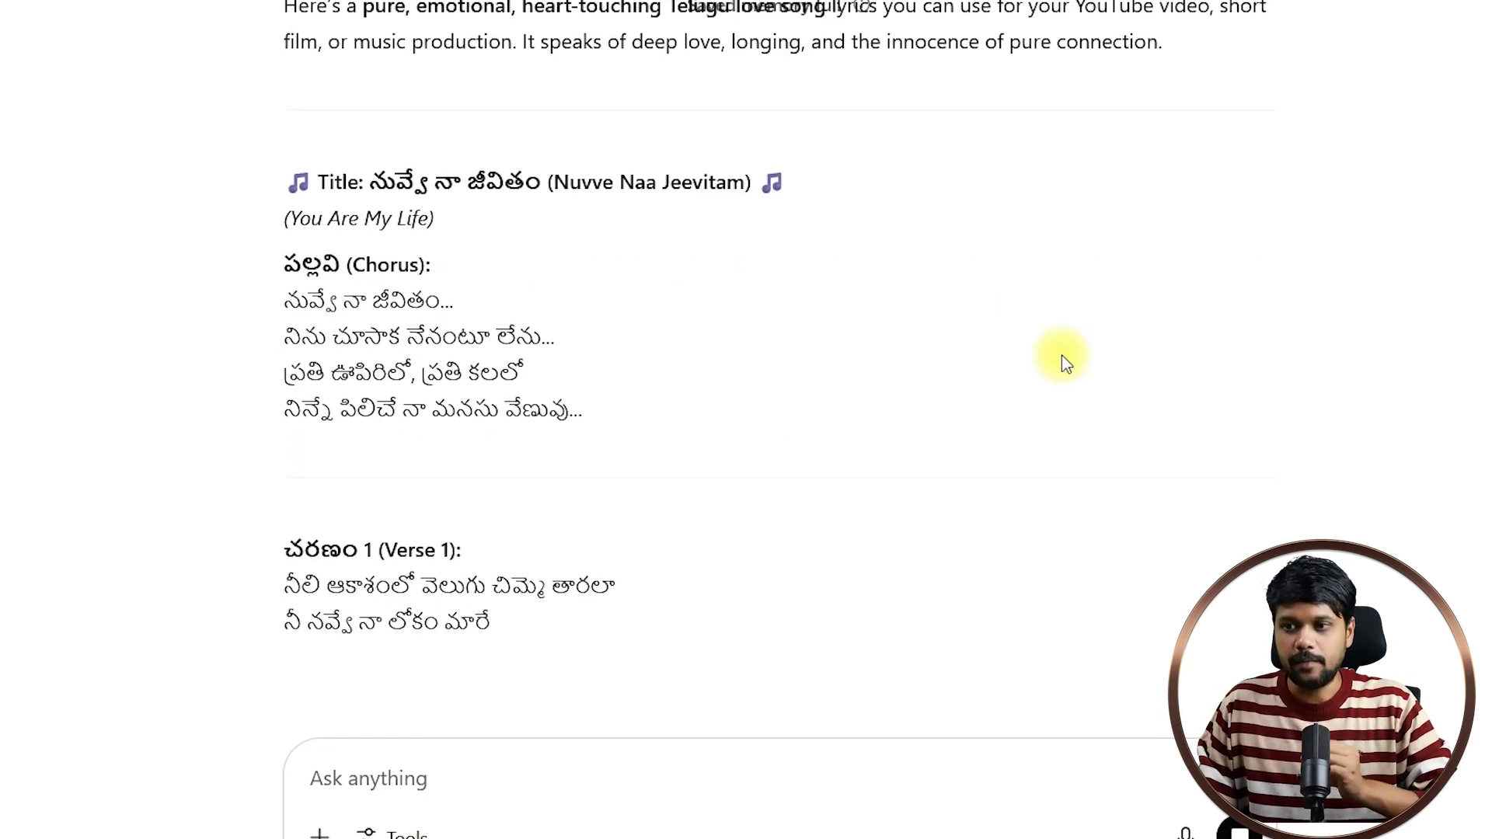
scroll(1054, 352, "down", 8)
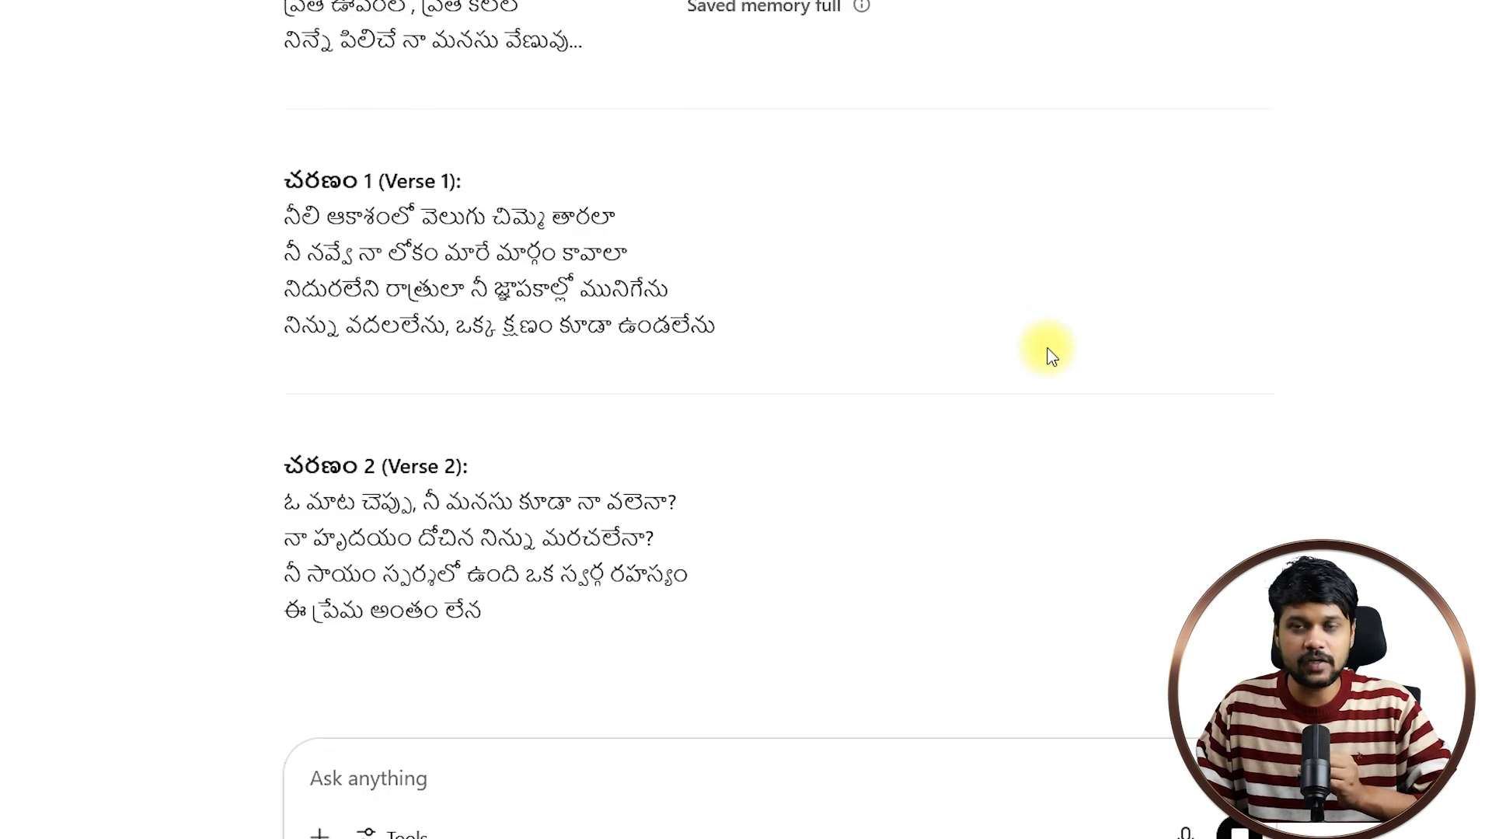
scroll(1057, 346, "down", 5)
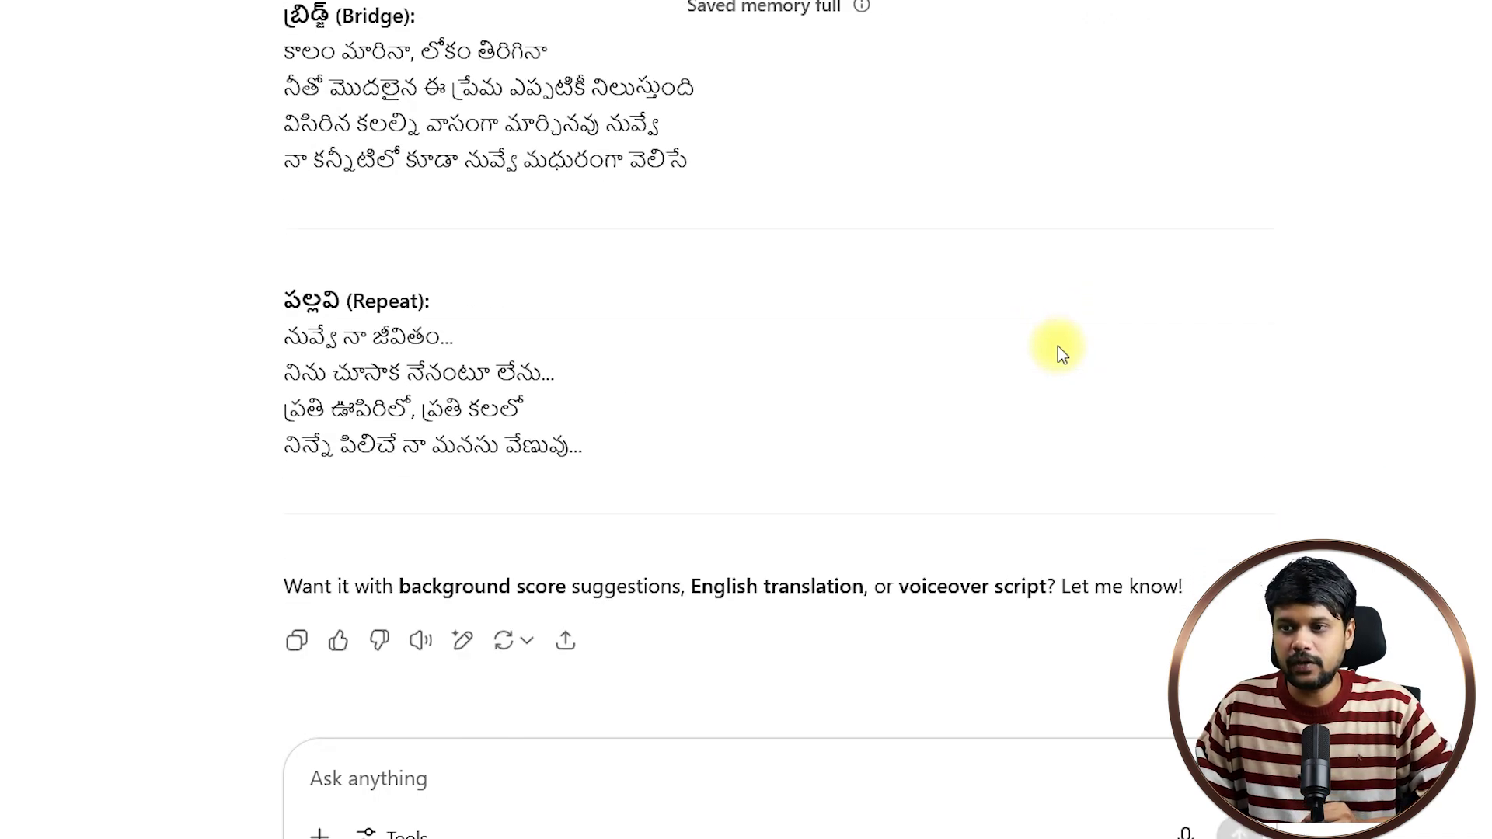
scroll(1057, 347, "up", 15)
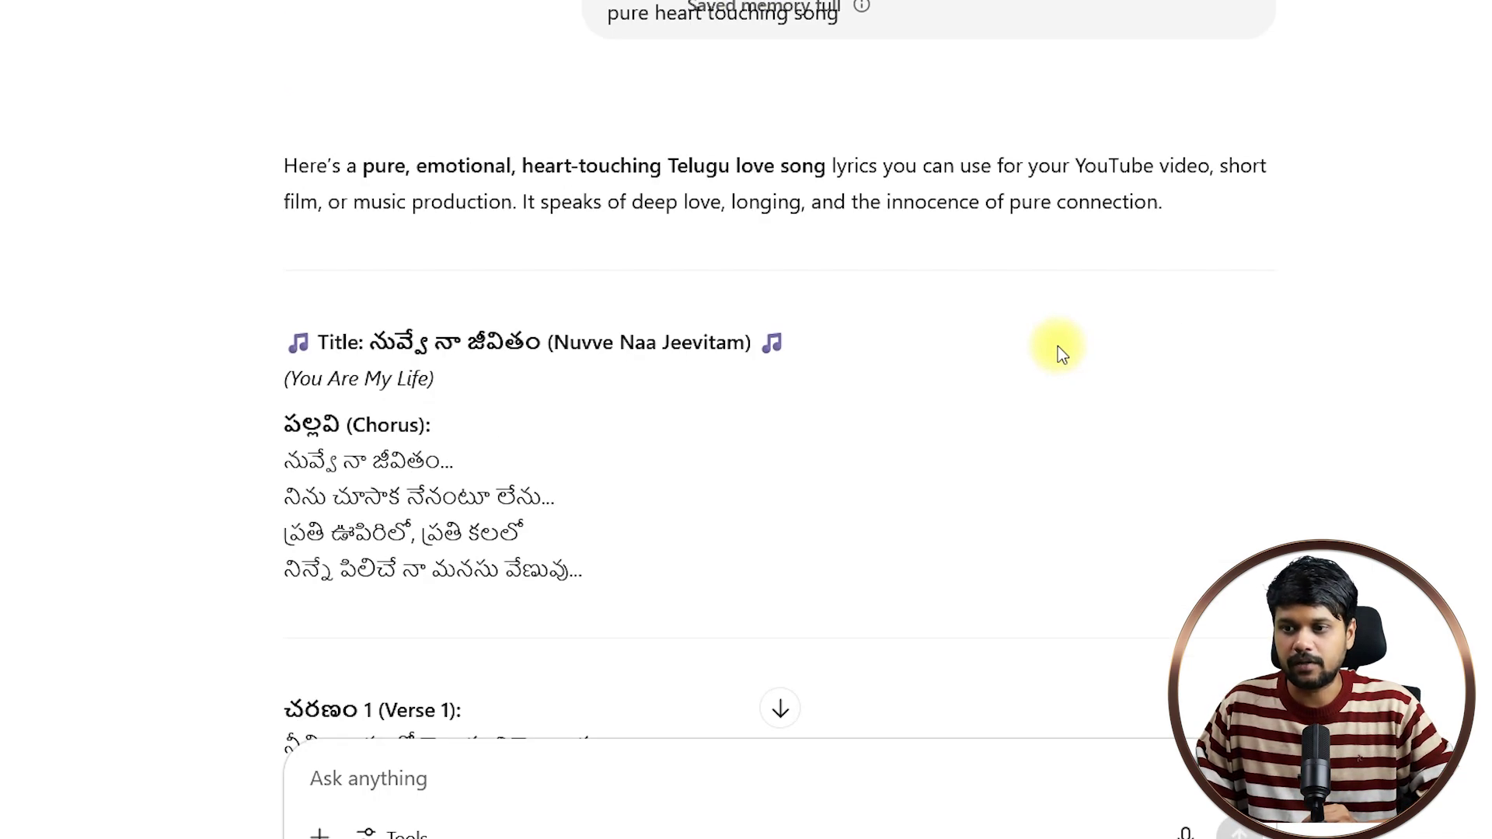
Step: Copy the generated Telugu lyrics from the first chorus heading through the repeated chorus
left_click_drag(278, 425, 400, 436)
scroll(333, 506, "down", 8)
scroll(334, 516, "down", 8)
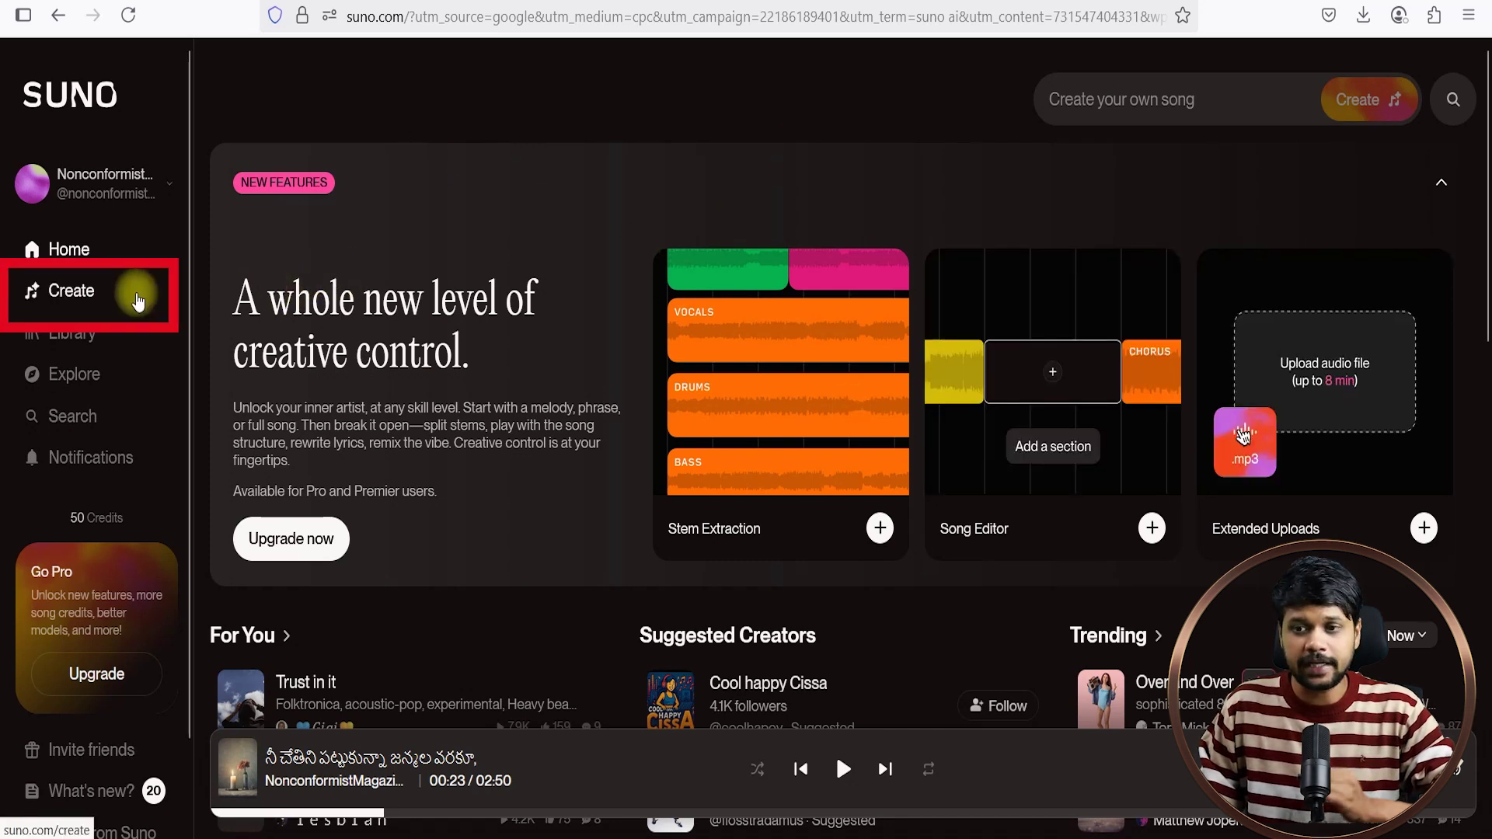
Step: Open Suno's song creation page and switch the Instrumental option on and back off
left_click(138, 300)
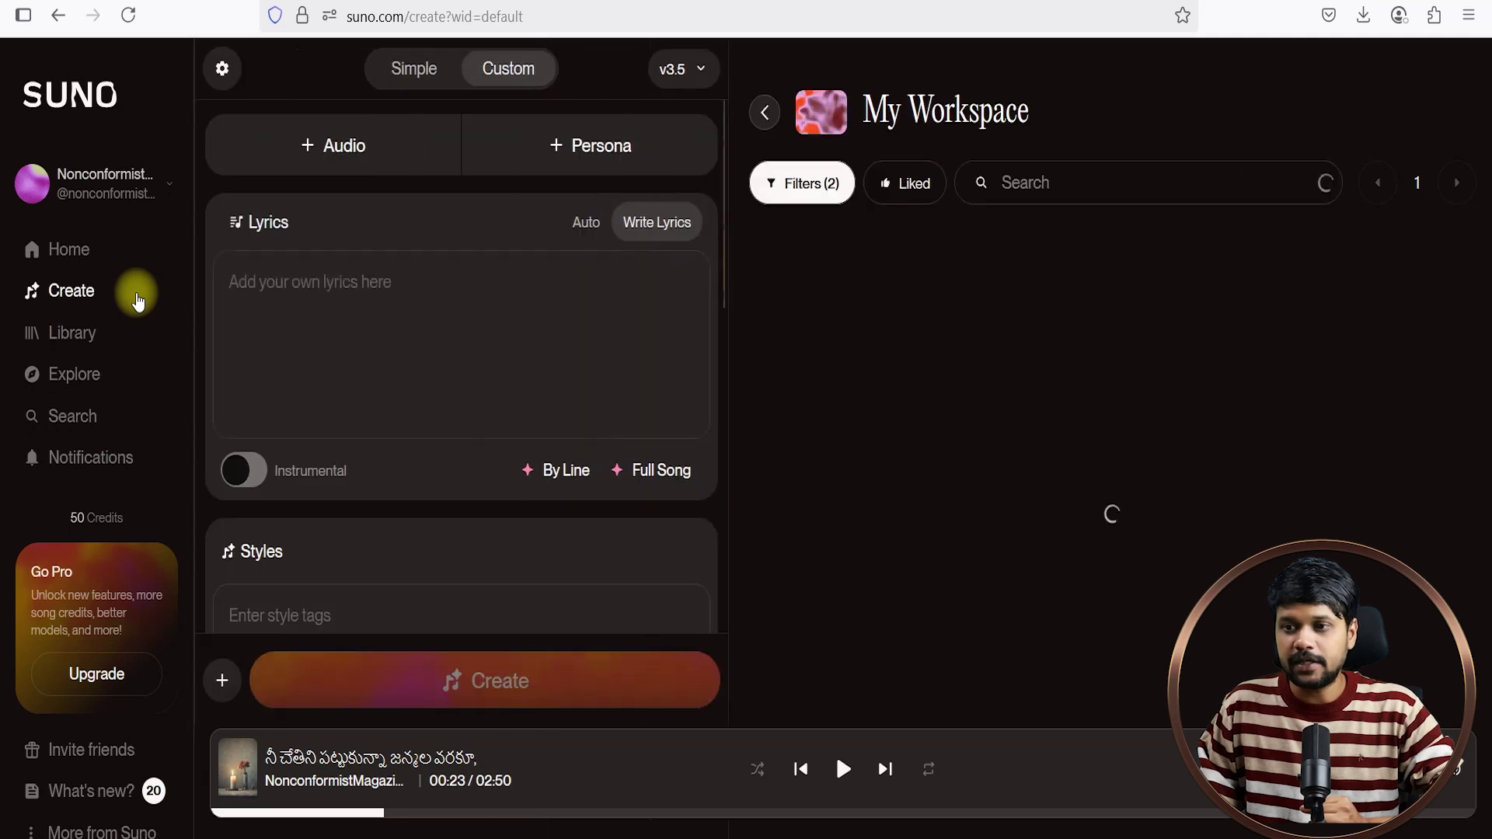
left_click(488, 306)
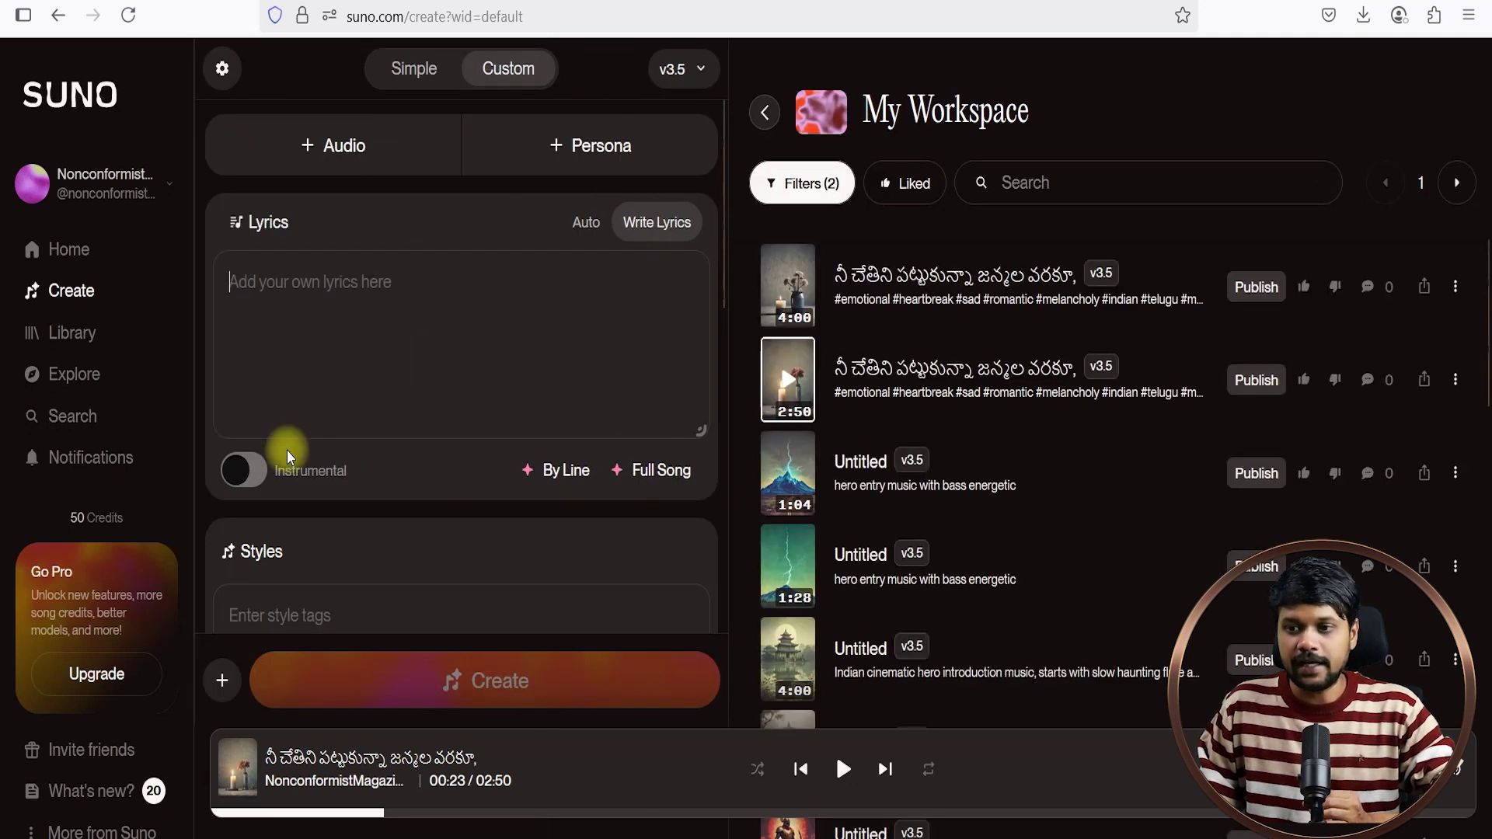
left_click(249, 470)
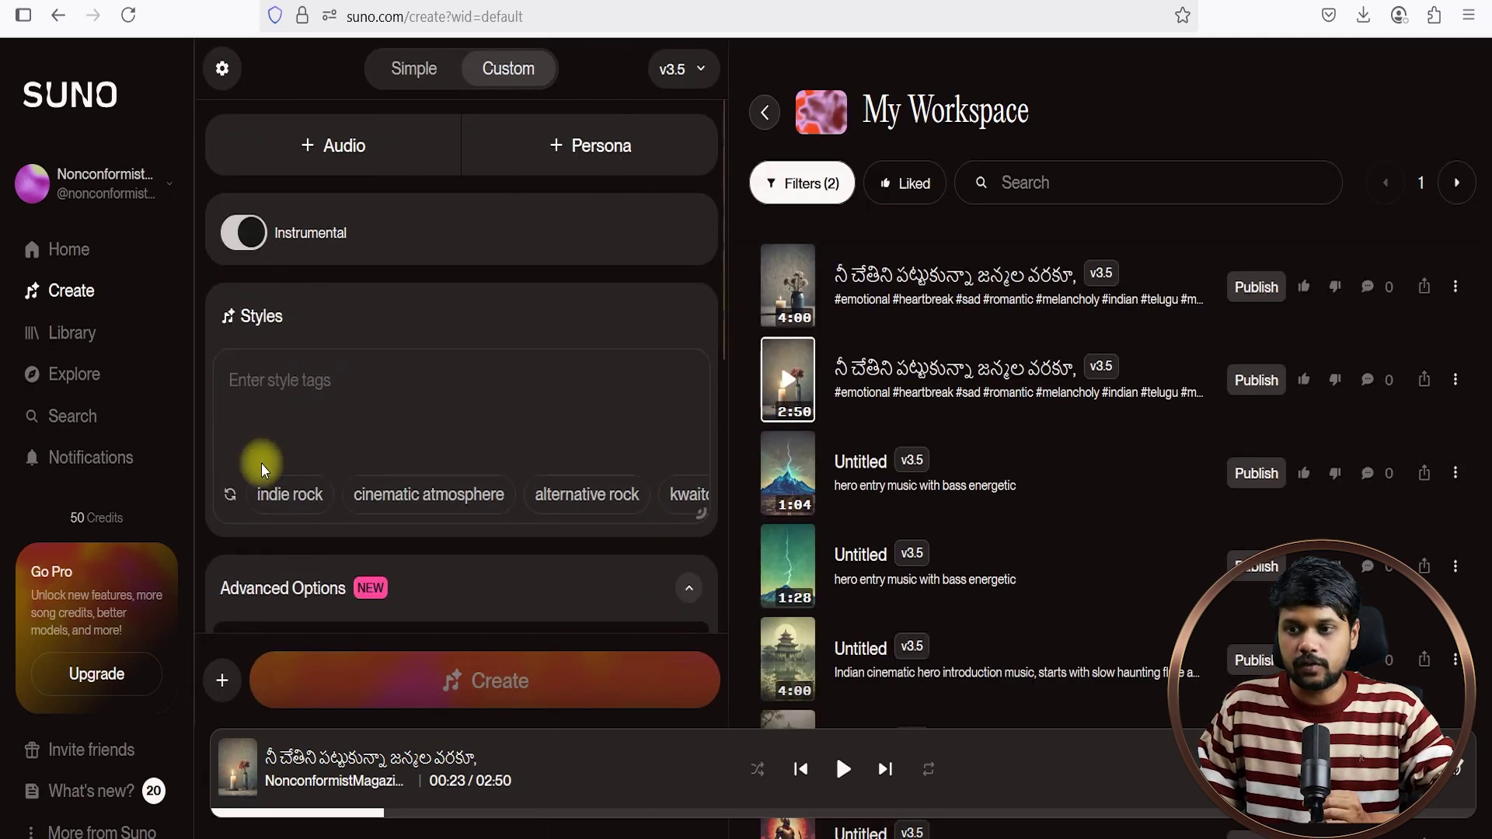
left_click(262, 232)
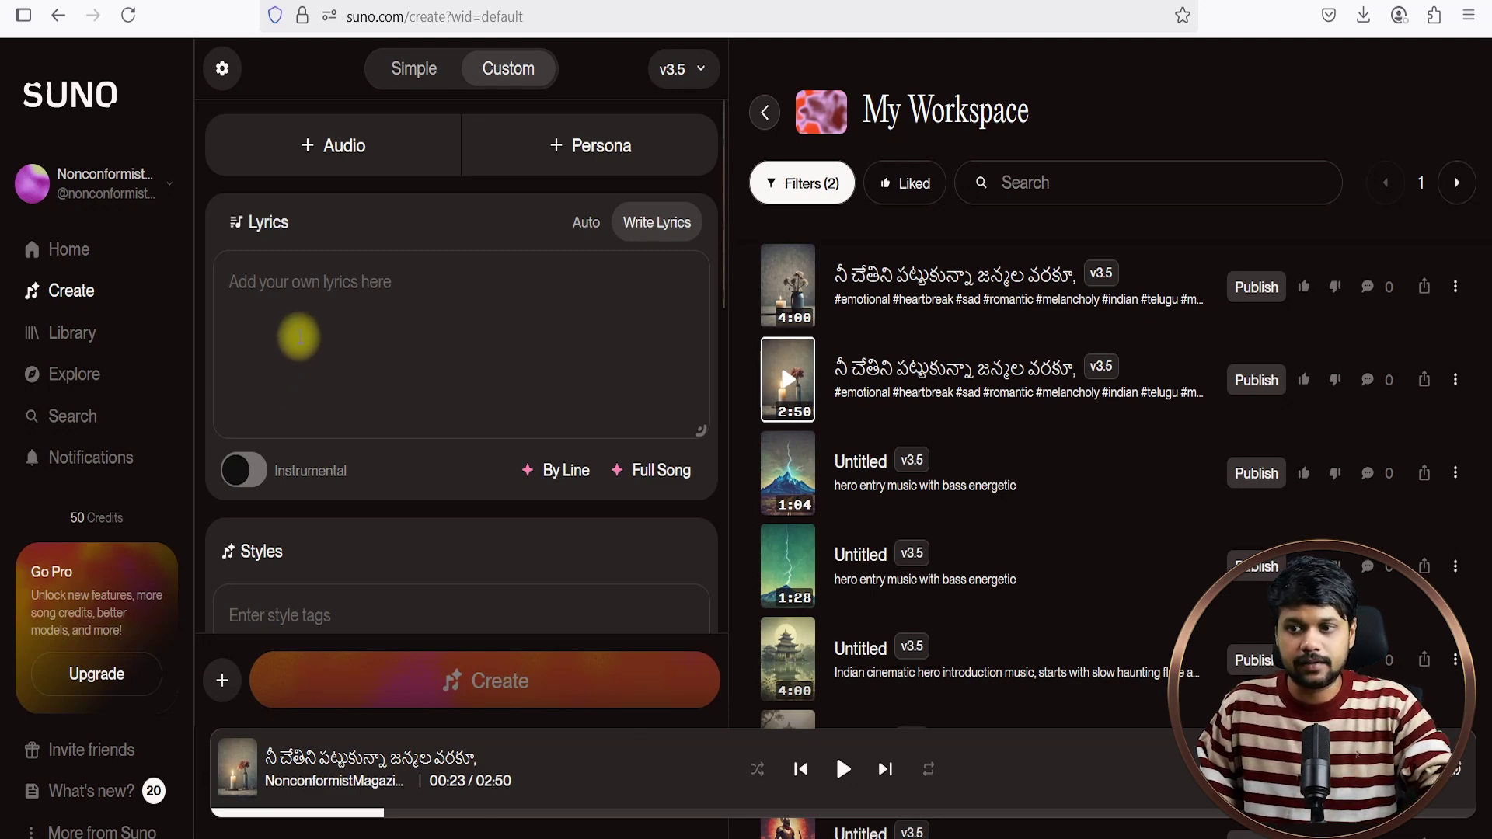
Step: Paste the copied Telugu lyrics in as the song's own lyrics and check them
key("ctrl+v")
scroll(327, 354, "down", 3)
scroll(336, 359, "up", 3)
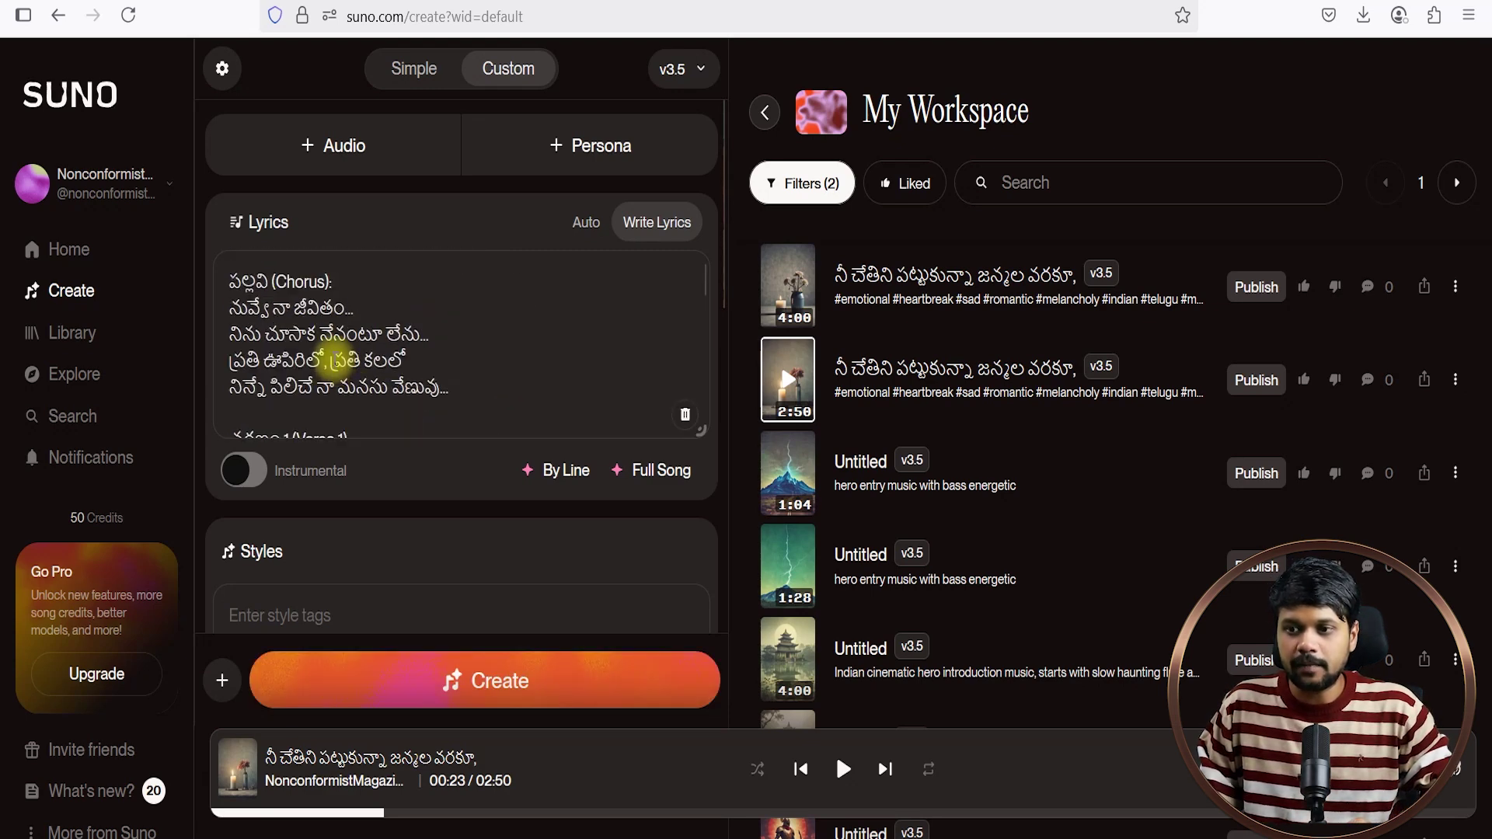
Step: Remove the Chorus, Verse 1 and Verse 2 heading lines from the pasted lyrics
left_click_drag(335, 281, 225, 283)
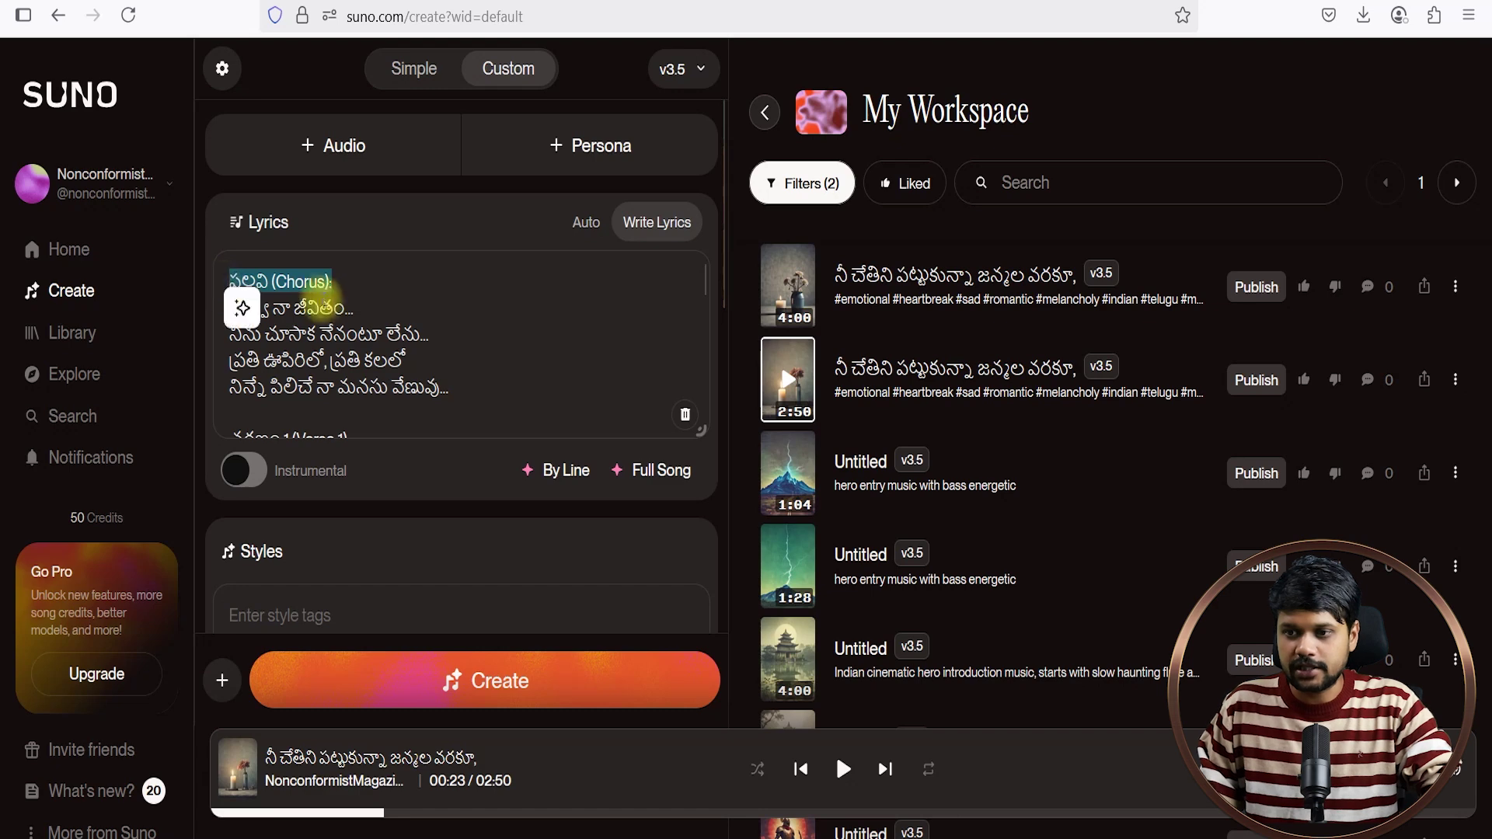
key("BackSpace")
scroll(343, 406, "down", 3)
left_click_drag(350, 312, 231, 311)
key("BackSpace")
scroll(248, 311, "down", 3)
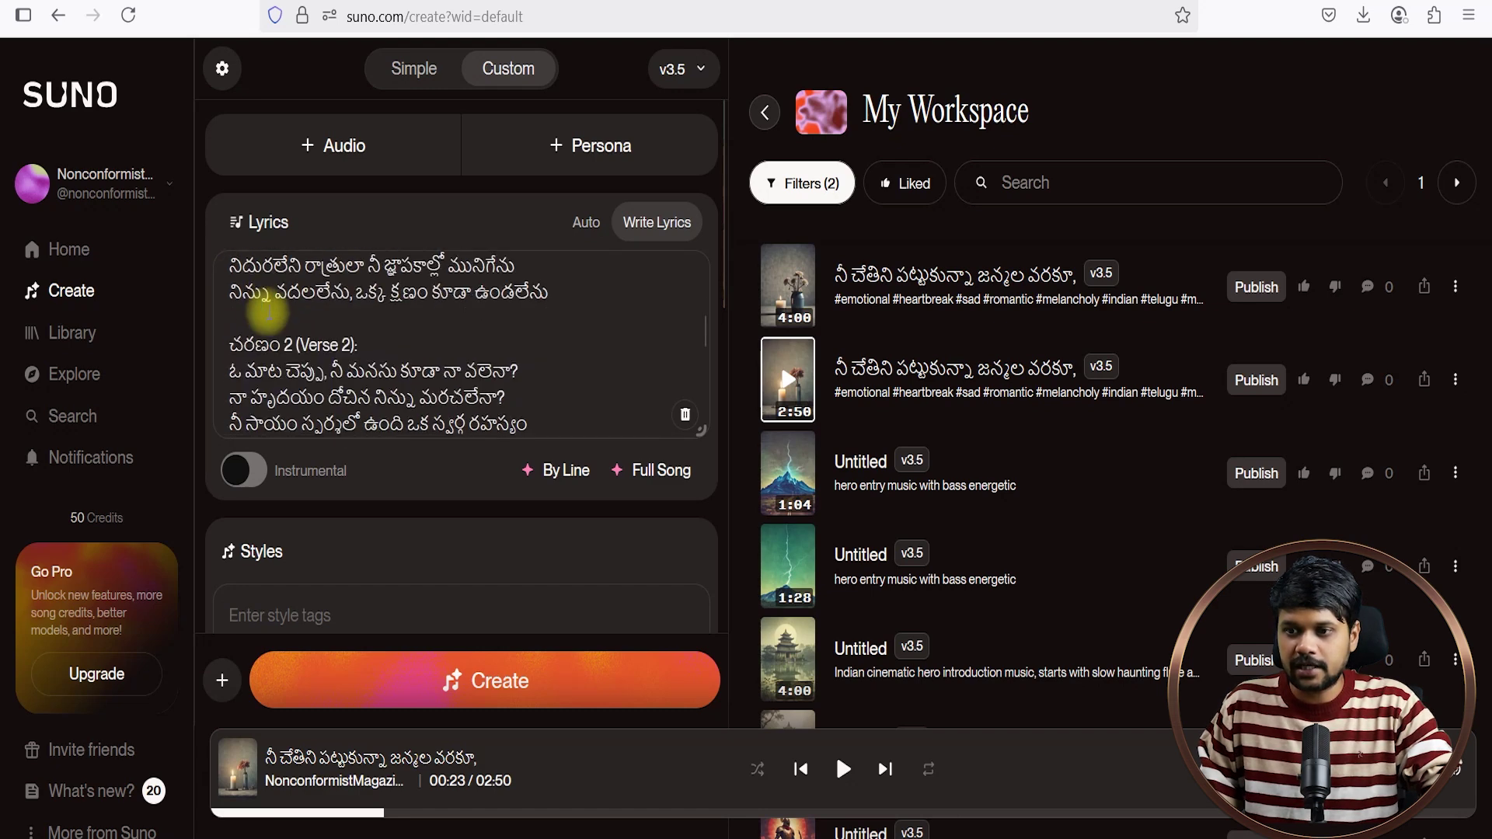
left_click_drag(353, 343, 233, 342)
key("BackSpace")
Step: Remove the Bridge and Repeat heading lines from the lyrics and check the remaining text
scroll(330, 335, "down", 3)
scroll(334, 354, "up", 2)
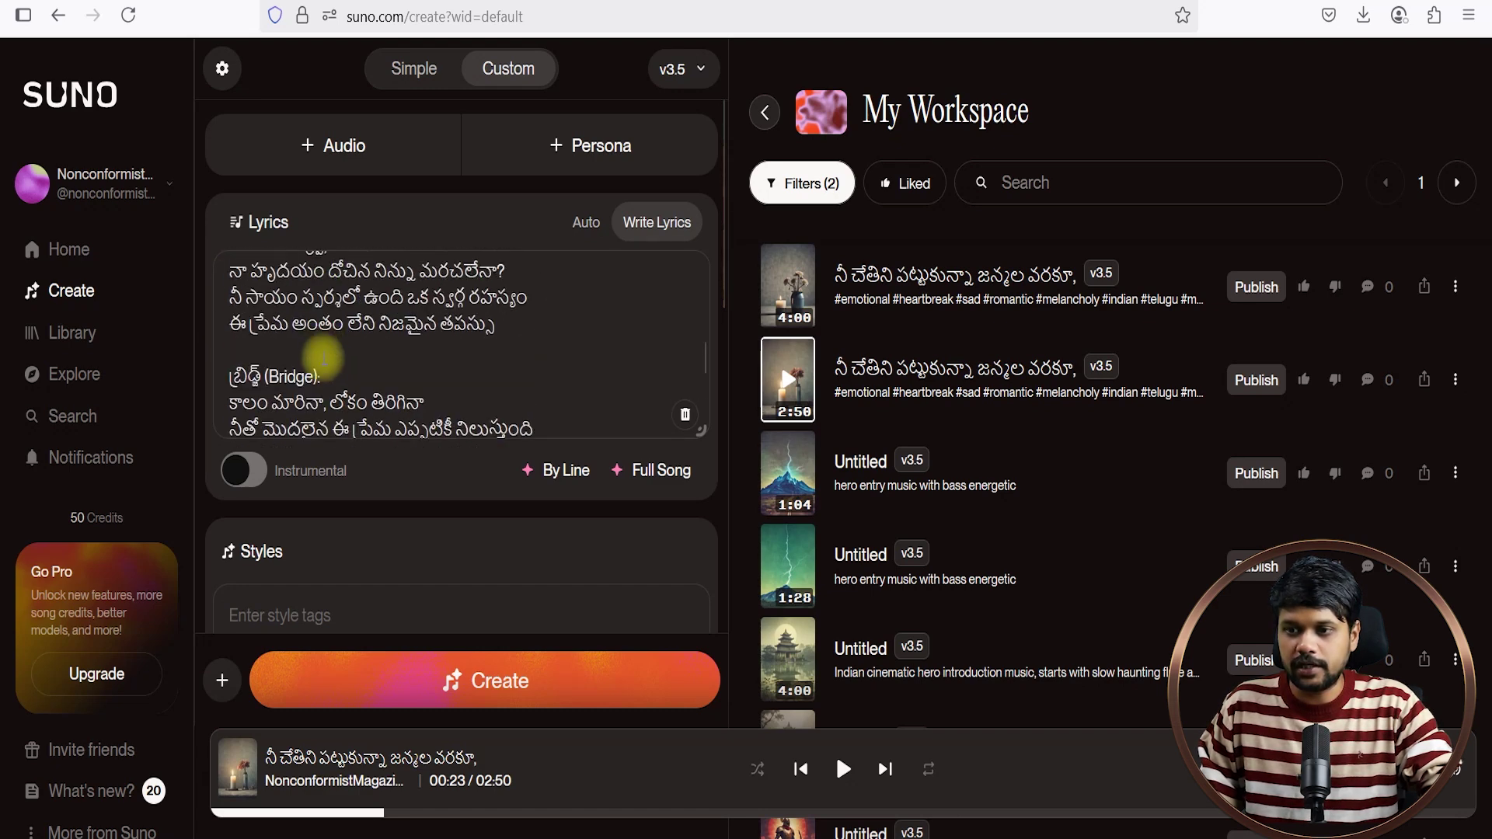
left_click_drag(335, 370, 240, 373)
key("BackSpace")
scroll(353, 408, "down", 2)
left_click_drag(354, 408, 231, 408)
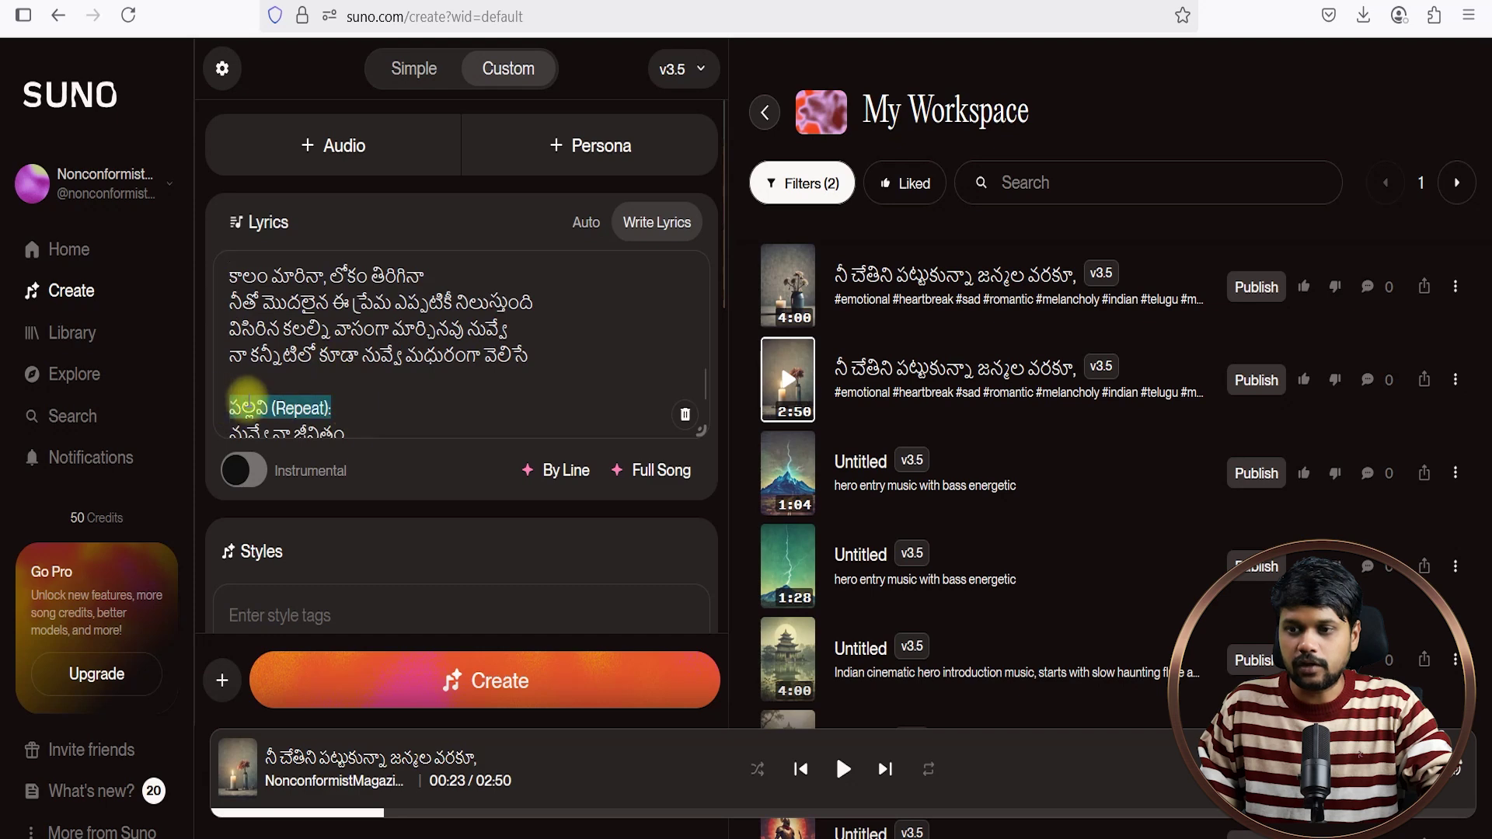
key("BackSpace")
scroll(311, 342, "down", 3)
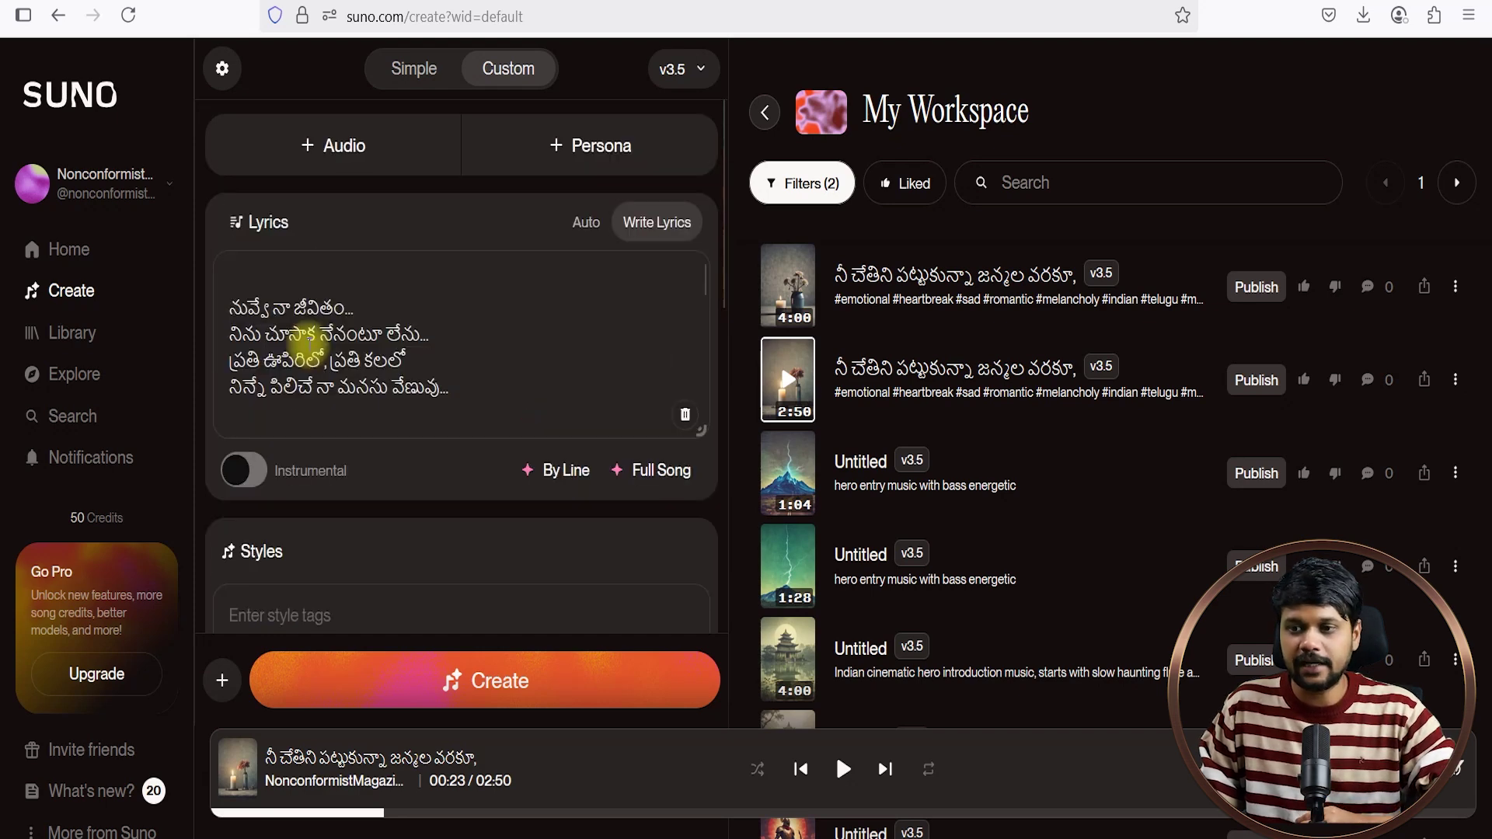
scroll(308, 334, "up", 3)
scroll(308, 336, "down", 3)
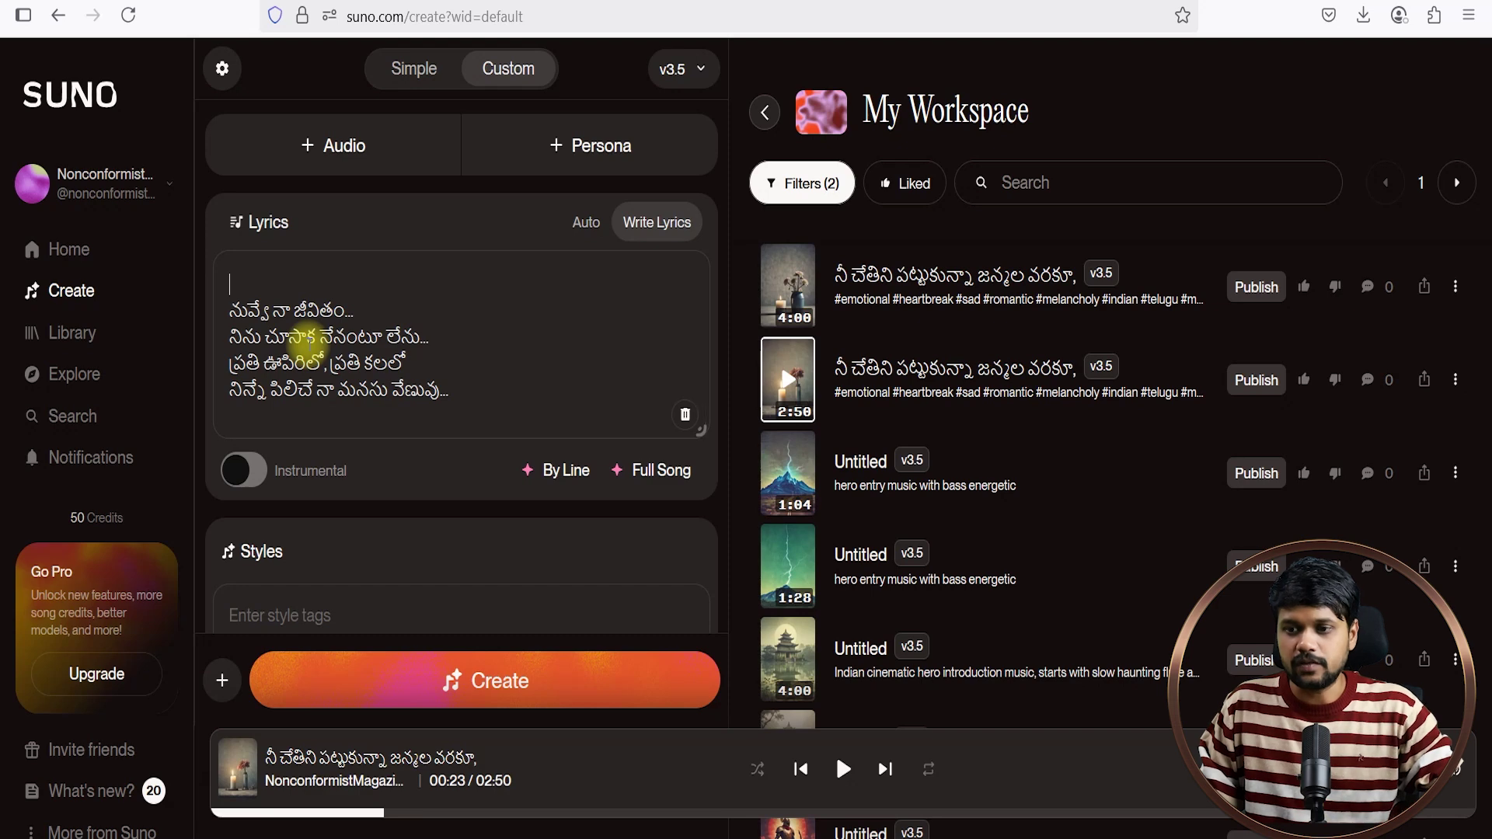
Step: Enter "love song," as the song's style and browse the suggested style tags
scroll(304, 342, "down", 3)
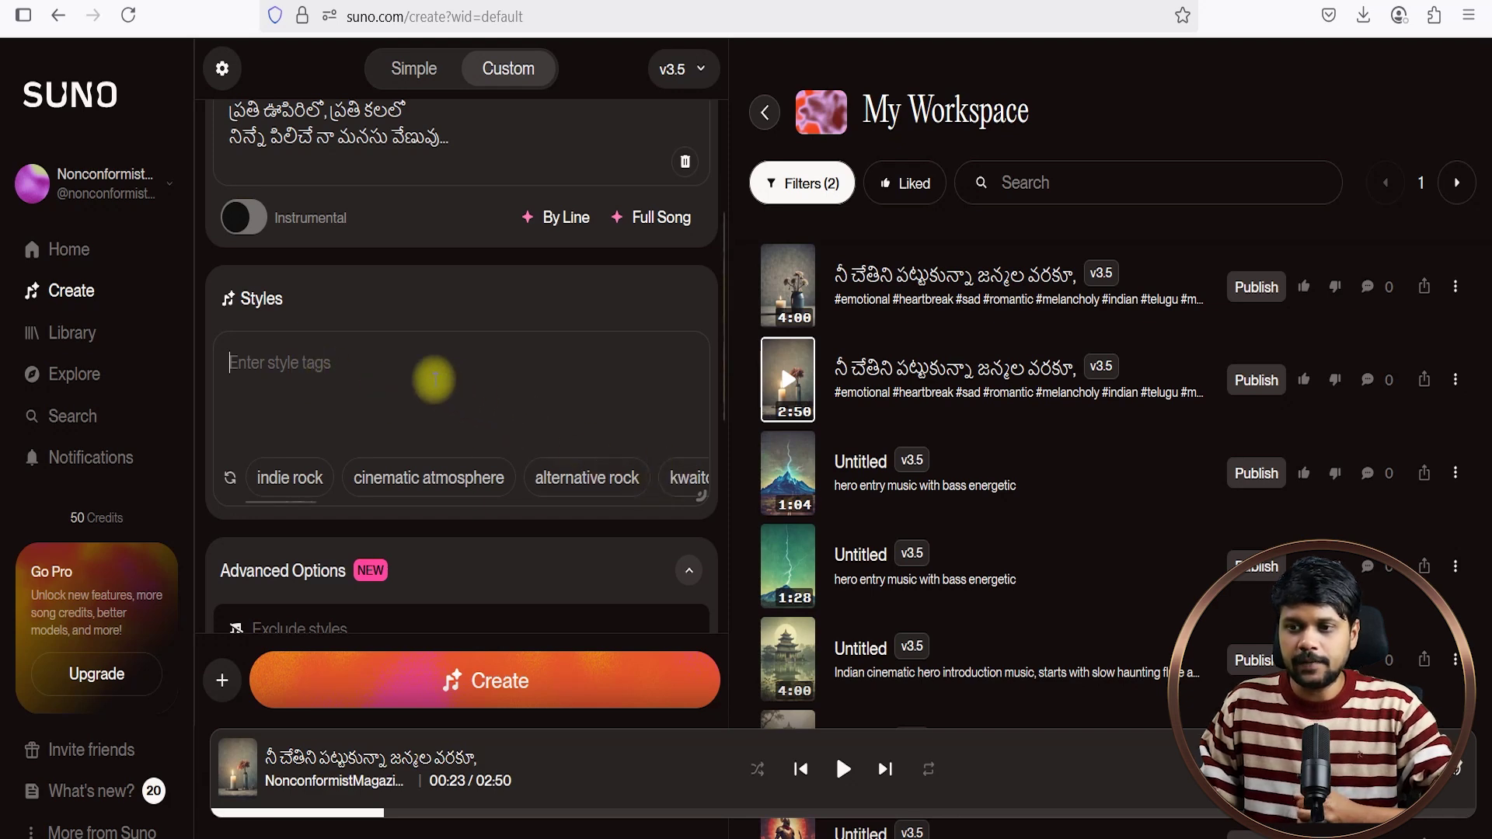
type("lo")
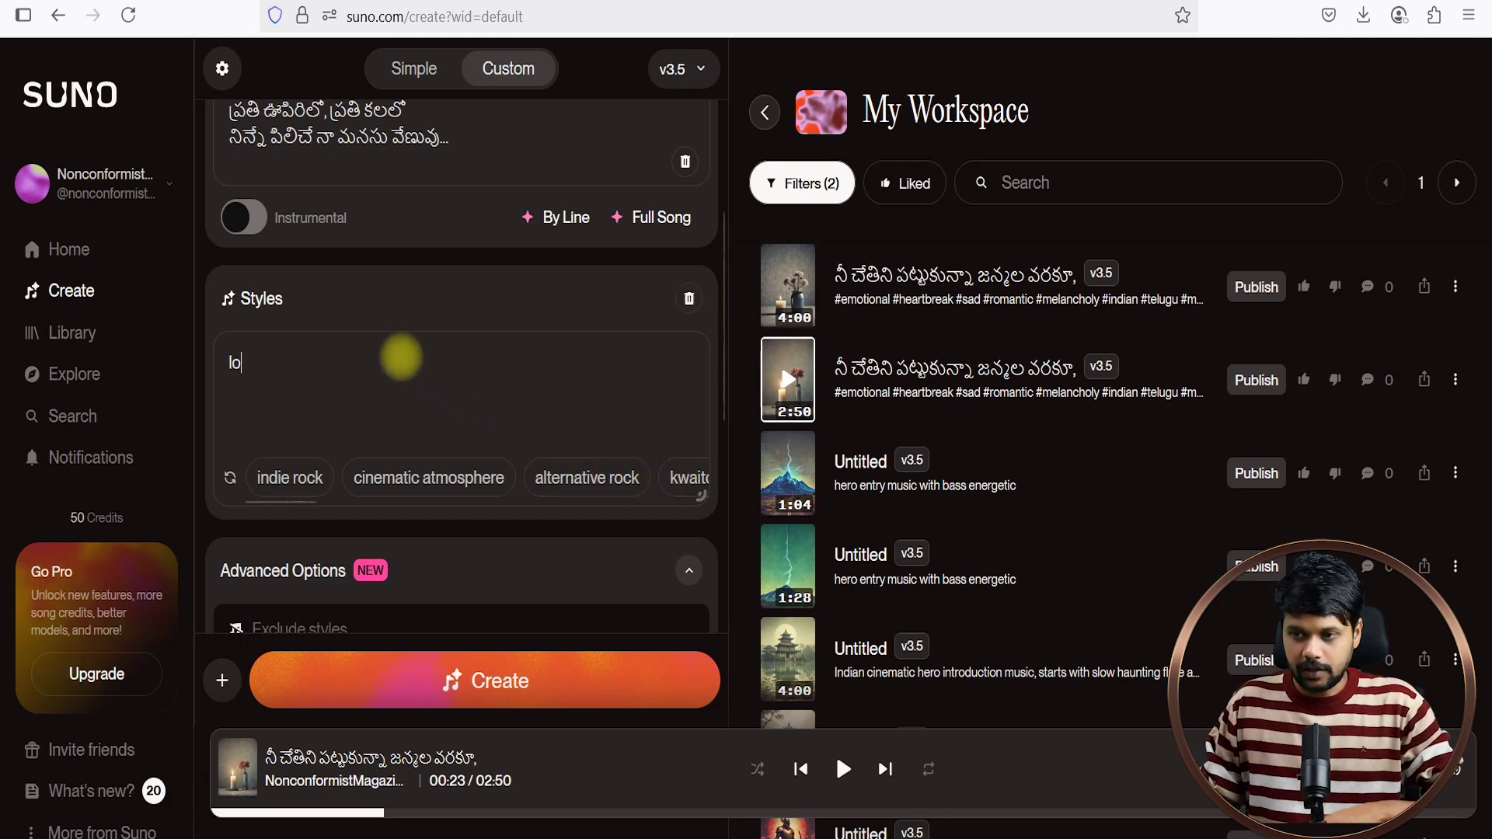
type("ve song,")
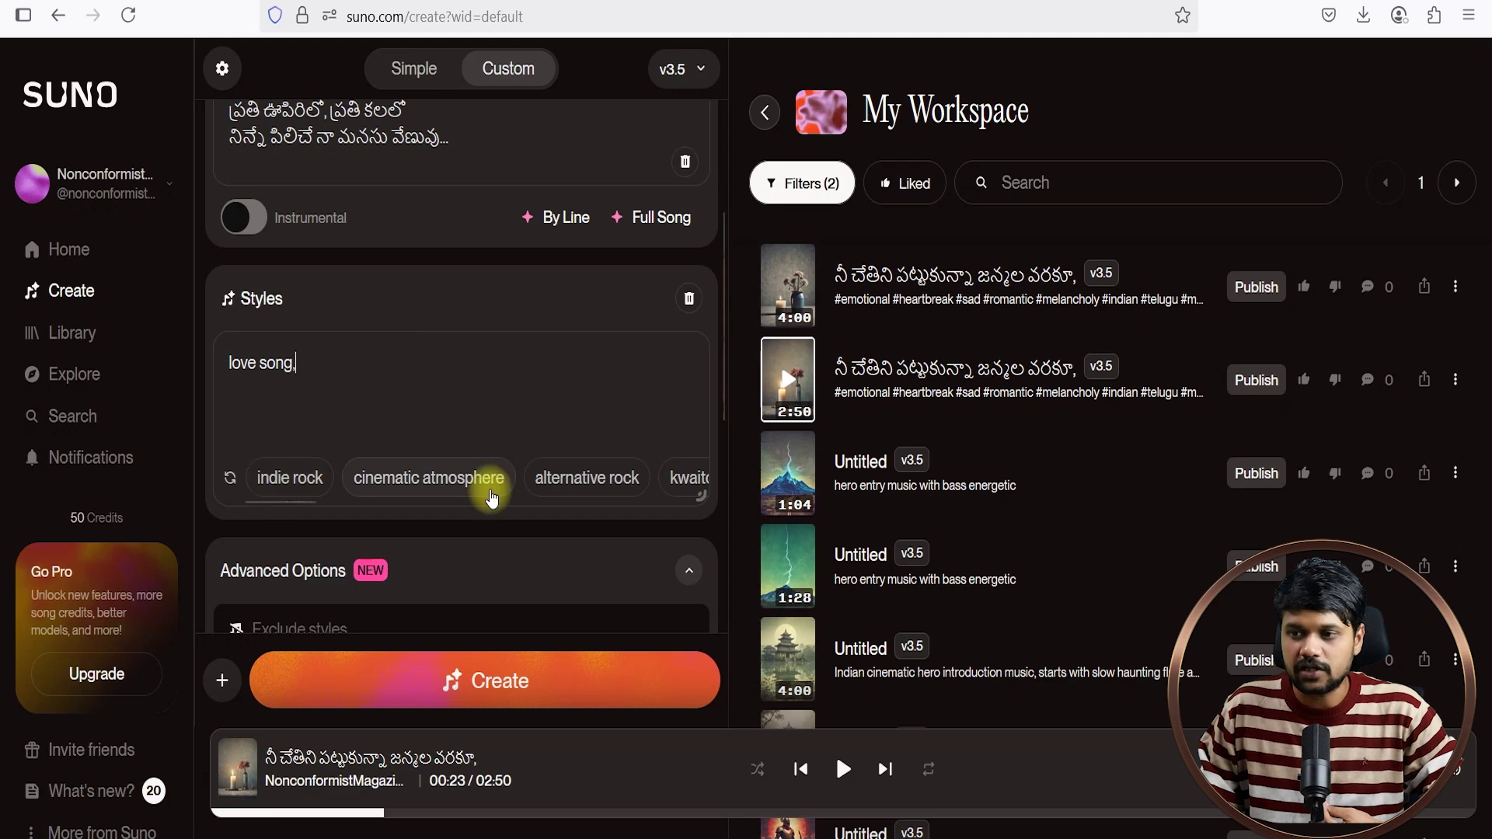
scroll(316, 489, "right", 3)
left_click_drag(325, 504, 416, 533)
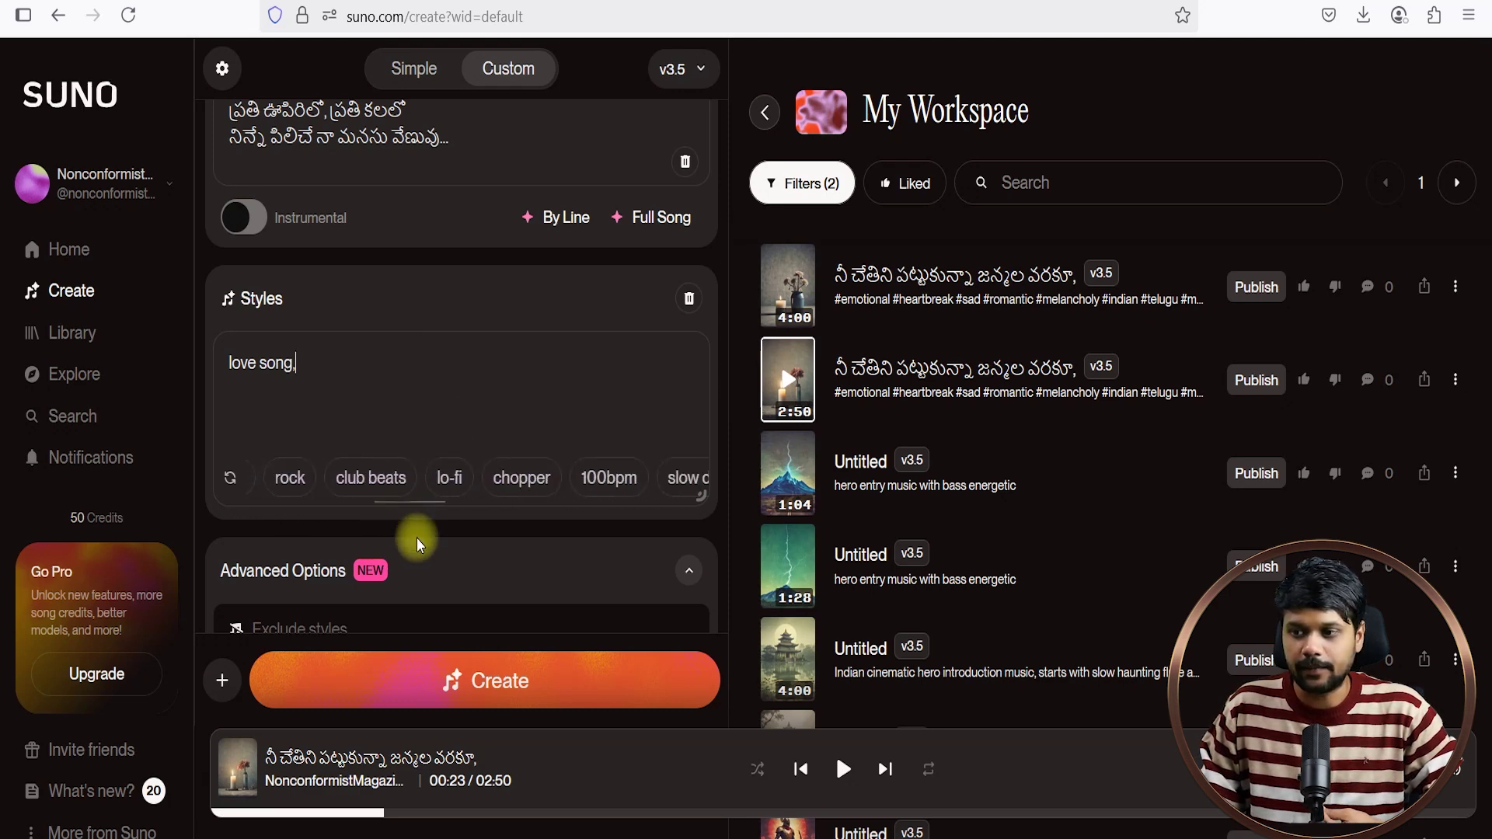
Step: Generate the song from the entered lyrics and style, and look through the workspace's song list
scroll(467, 513, "down", 3)
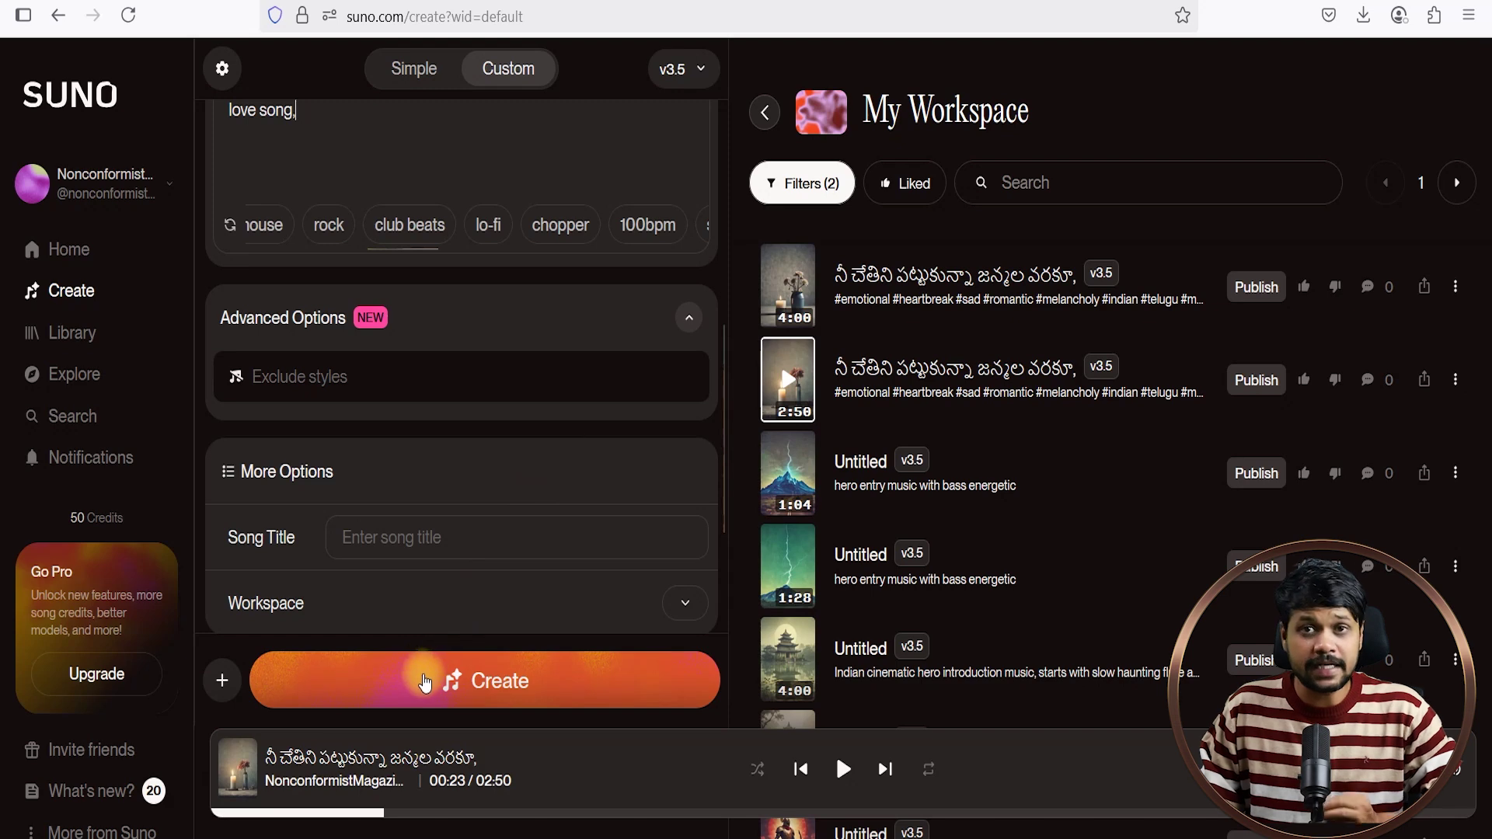
left_click(426, 683)
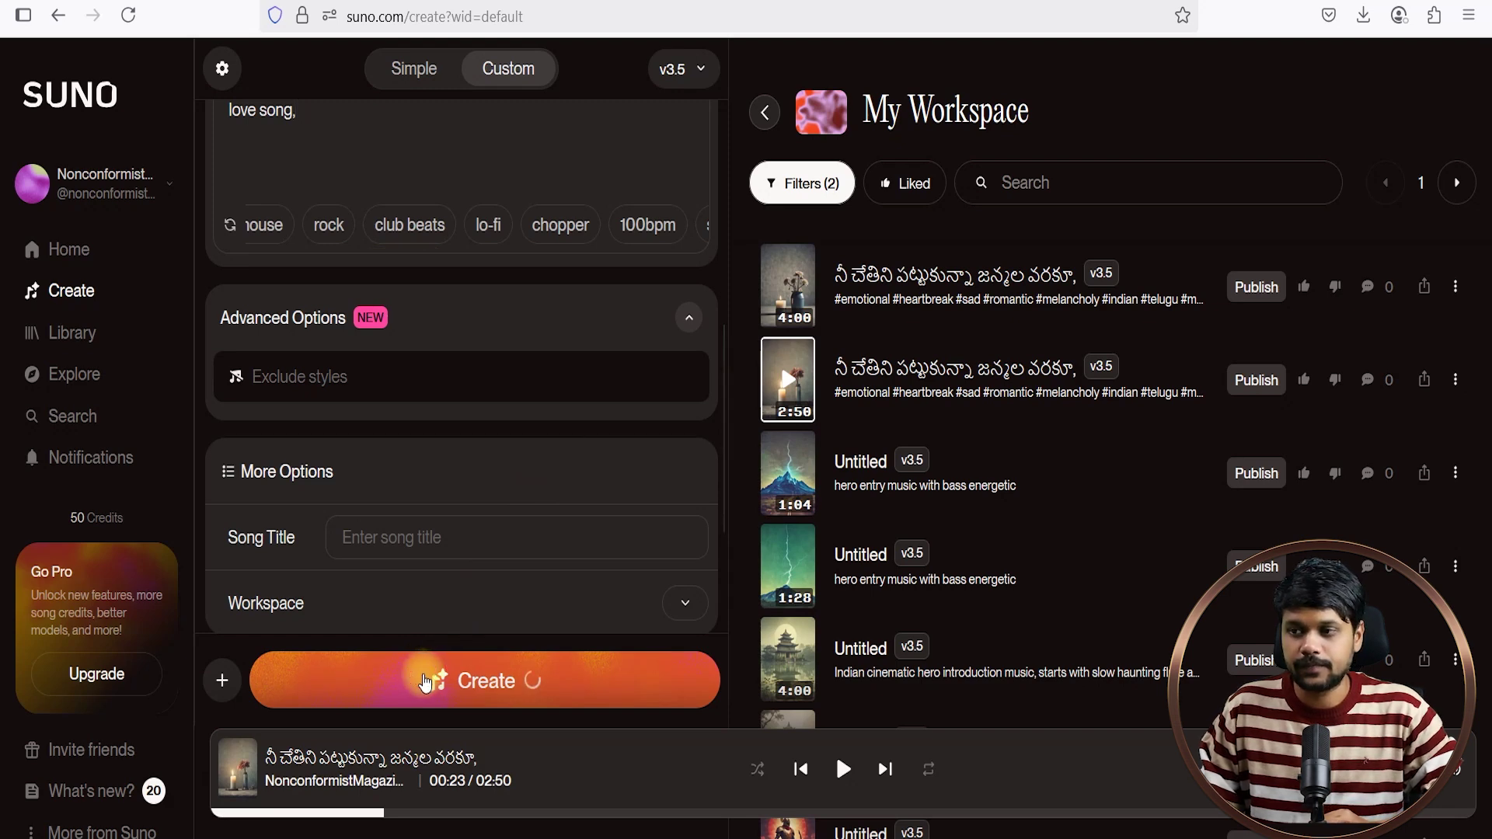
scroll(1050, 542, "down", 6)
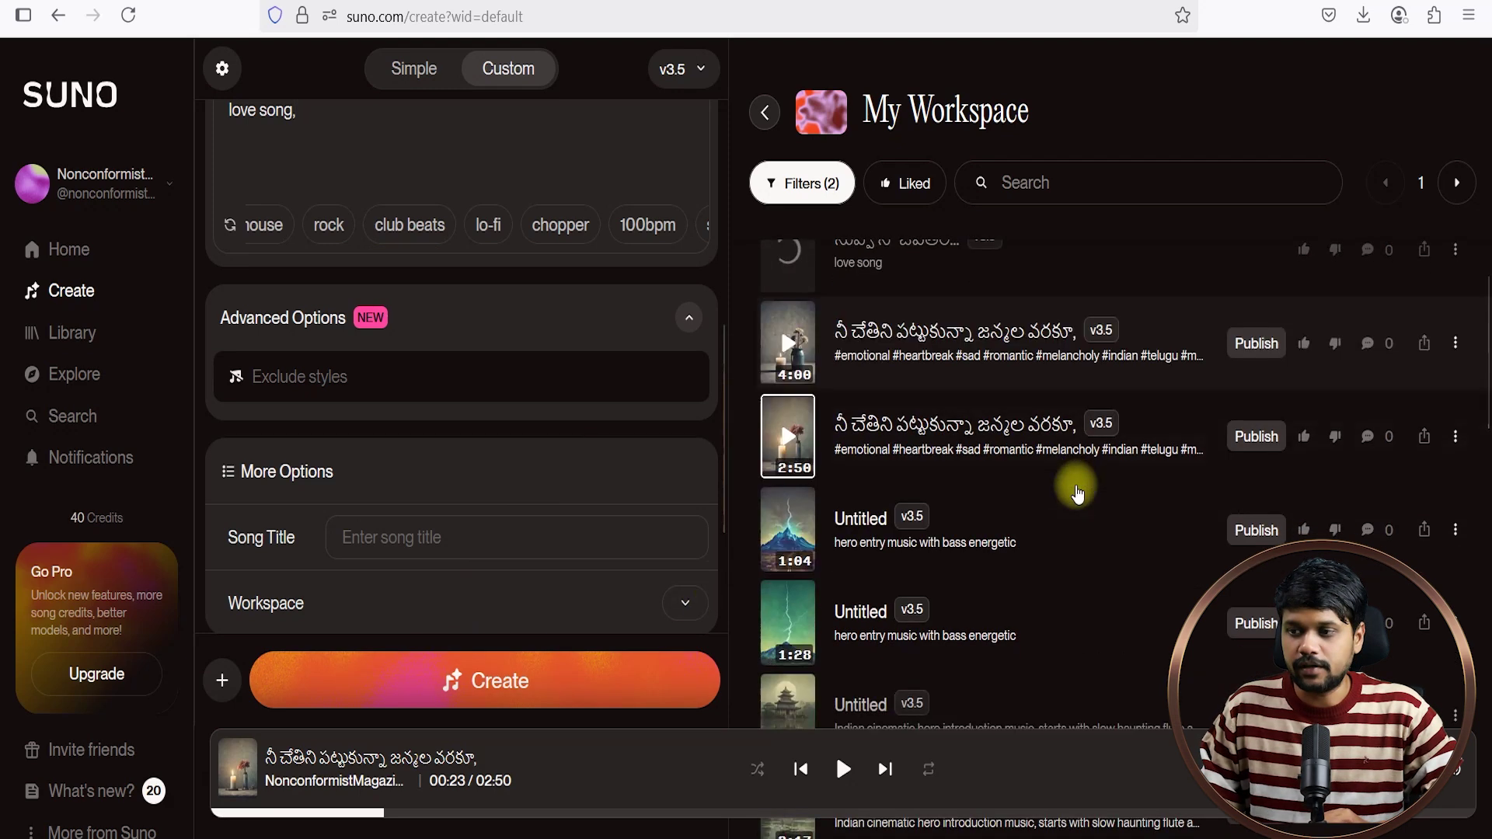
scroll(1072, 572, "up", 4)
scroll(1080, 544, "down", 5)
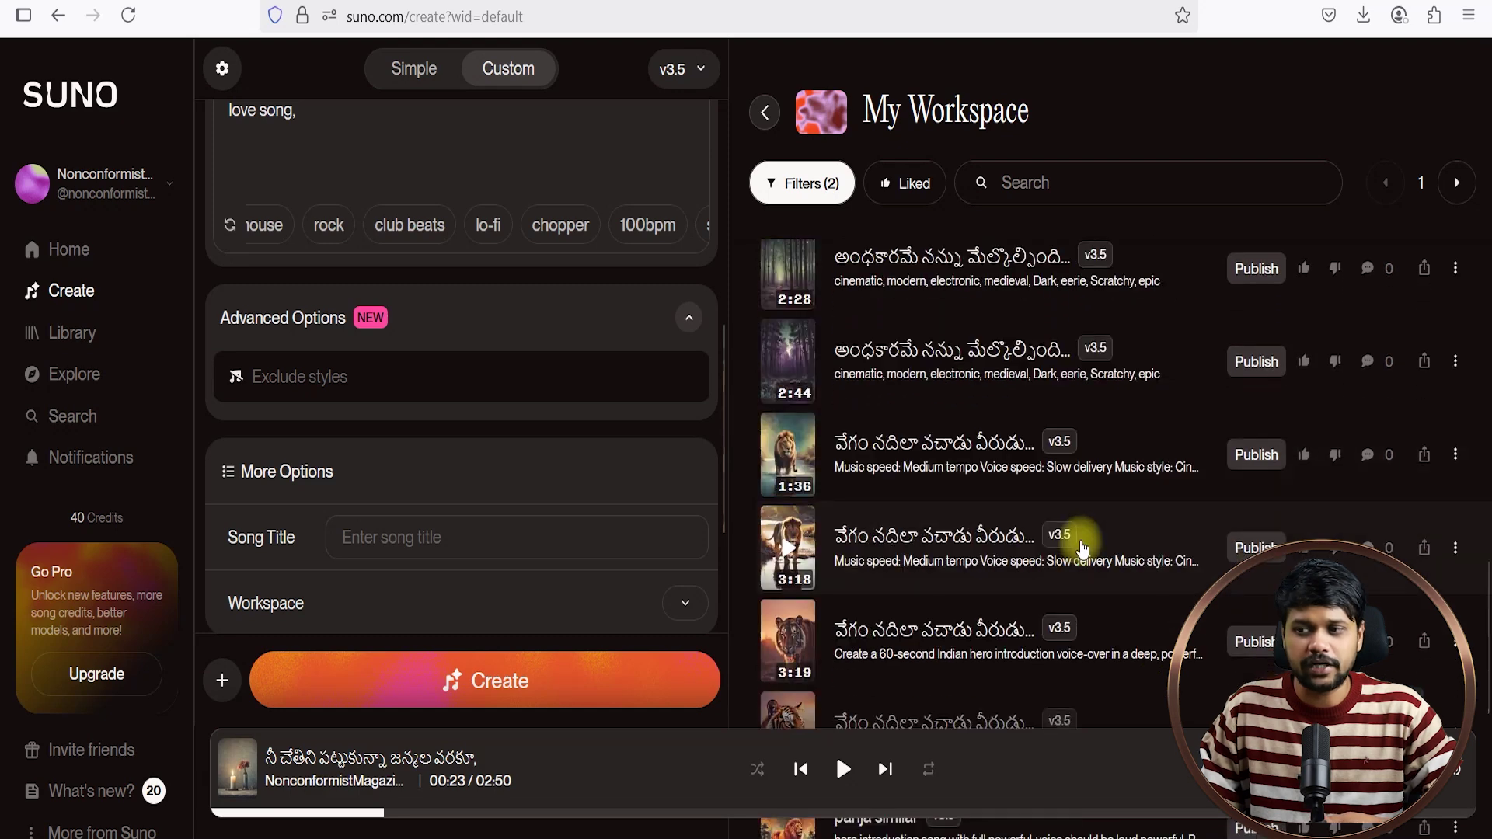
scroll(1077, 566, "up", 10)
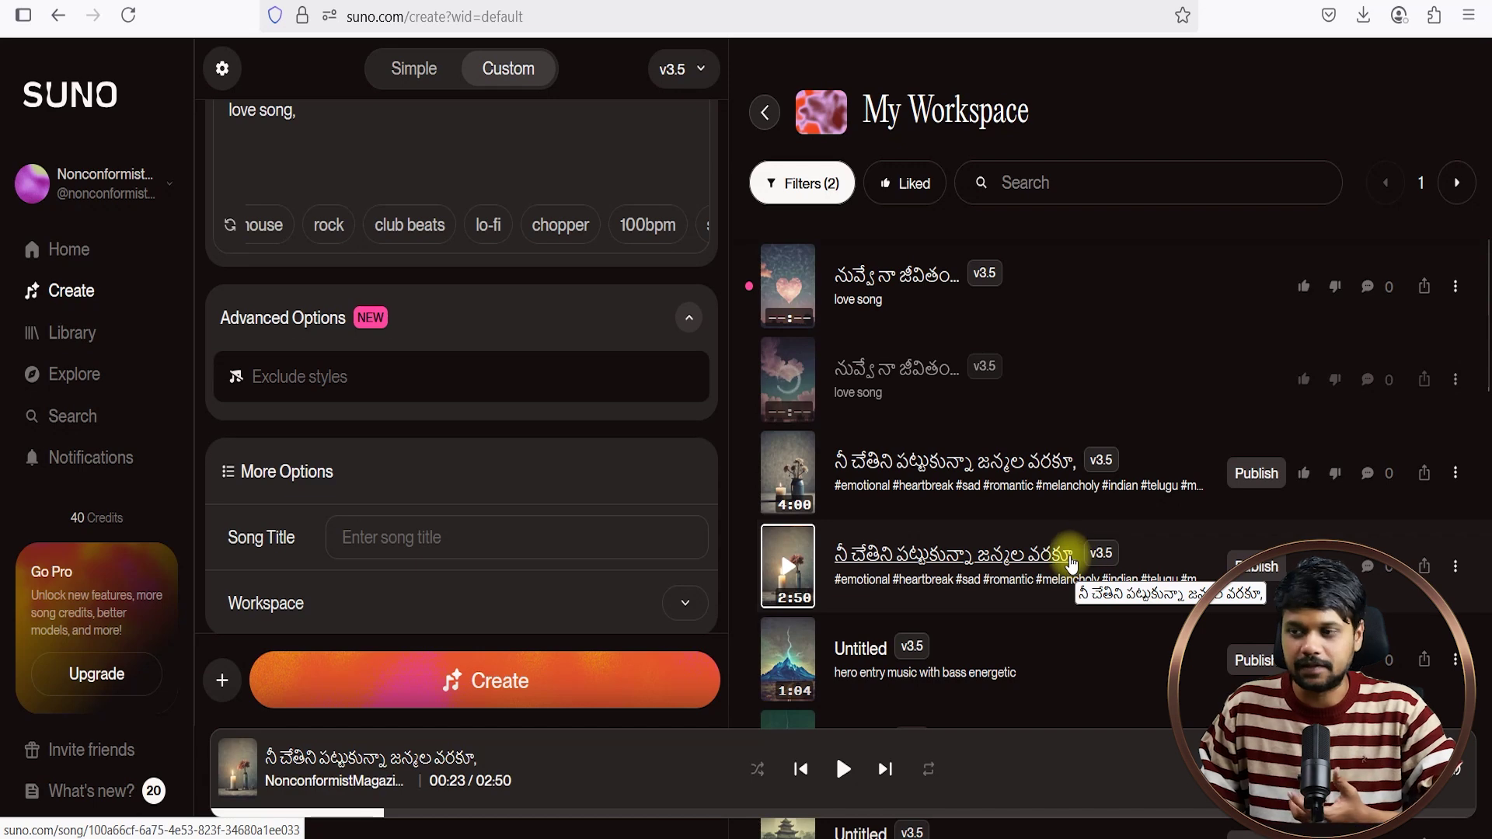
Step: Open the earlier four-minute Telugu song, play the second newly generated love song and pause it
left_click(948, 486)
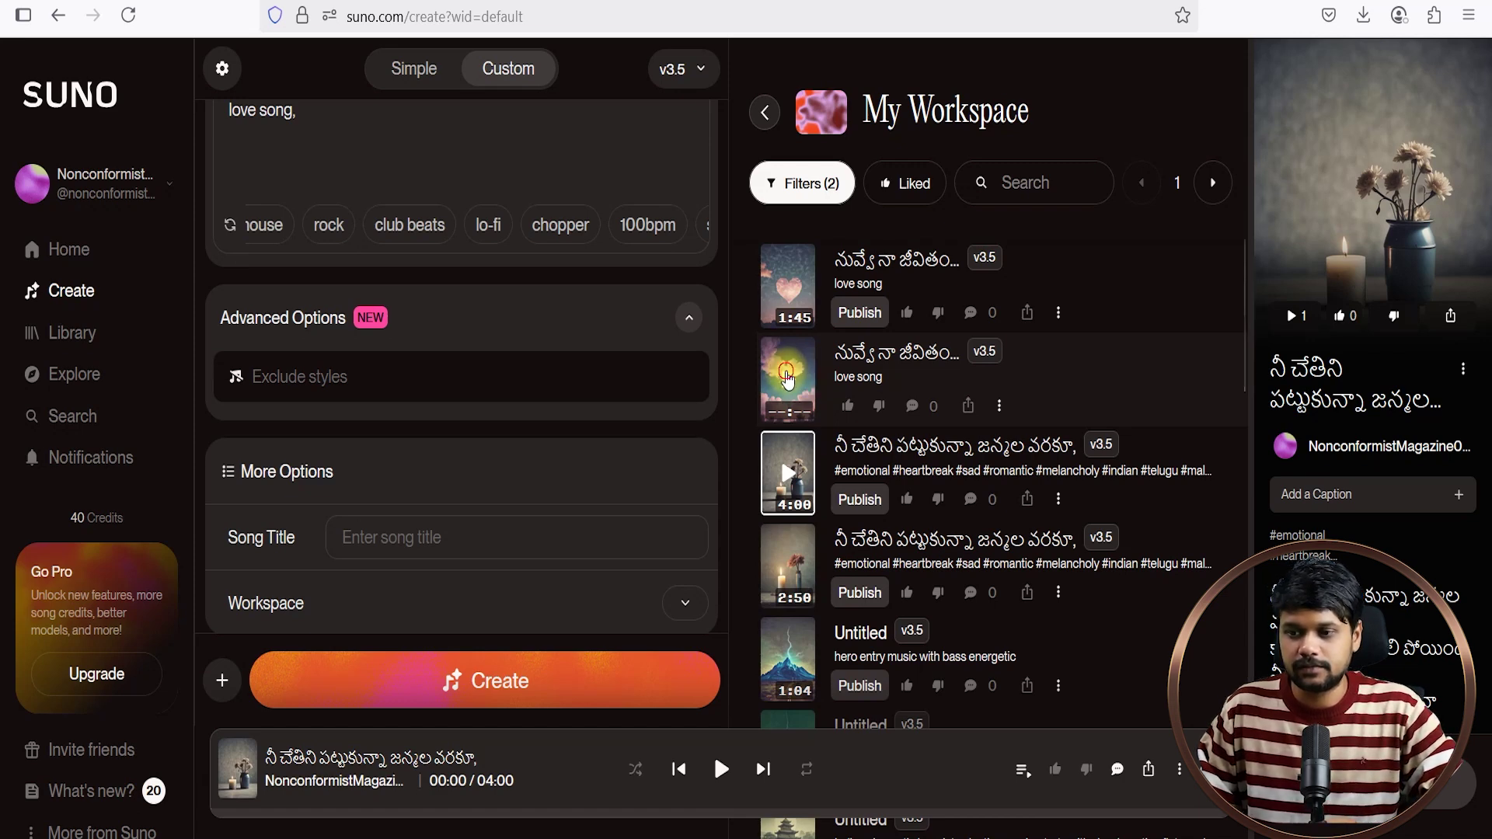
left_click(787, 378)
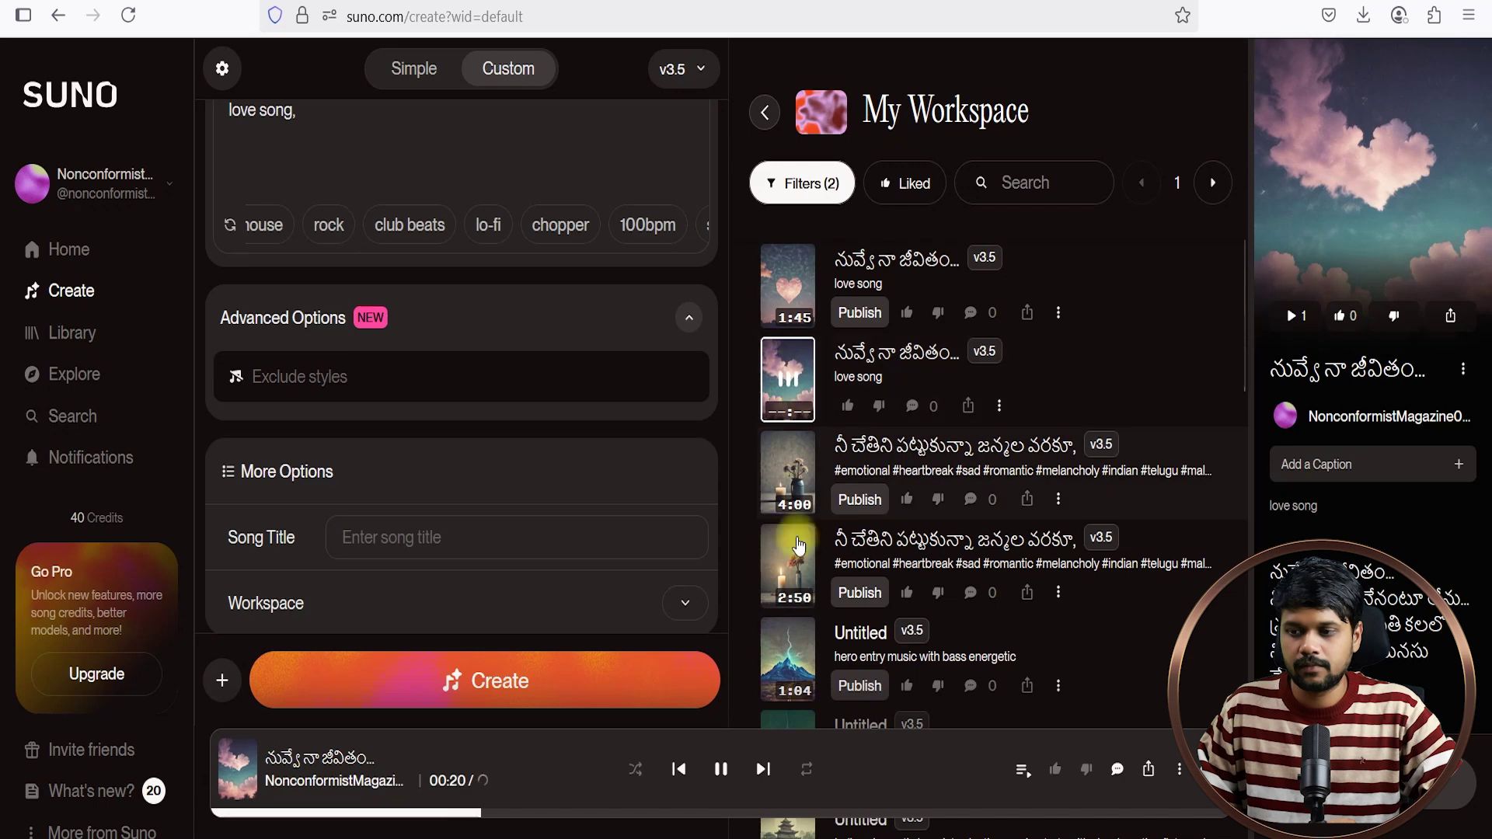
left_click(723, 771)
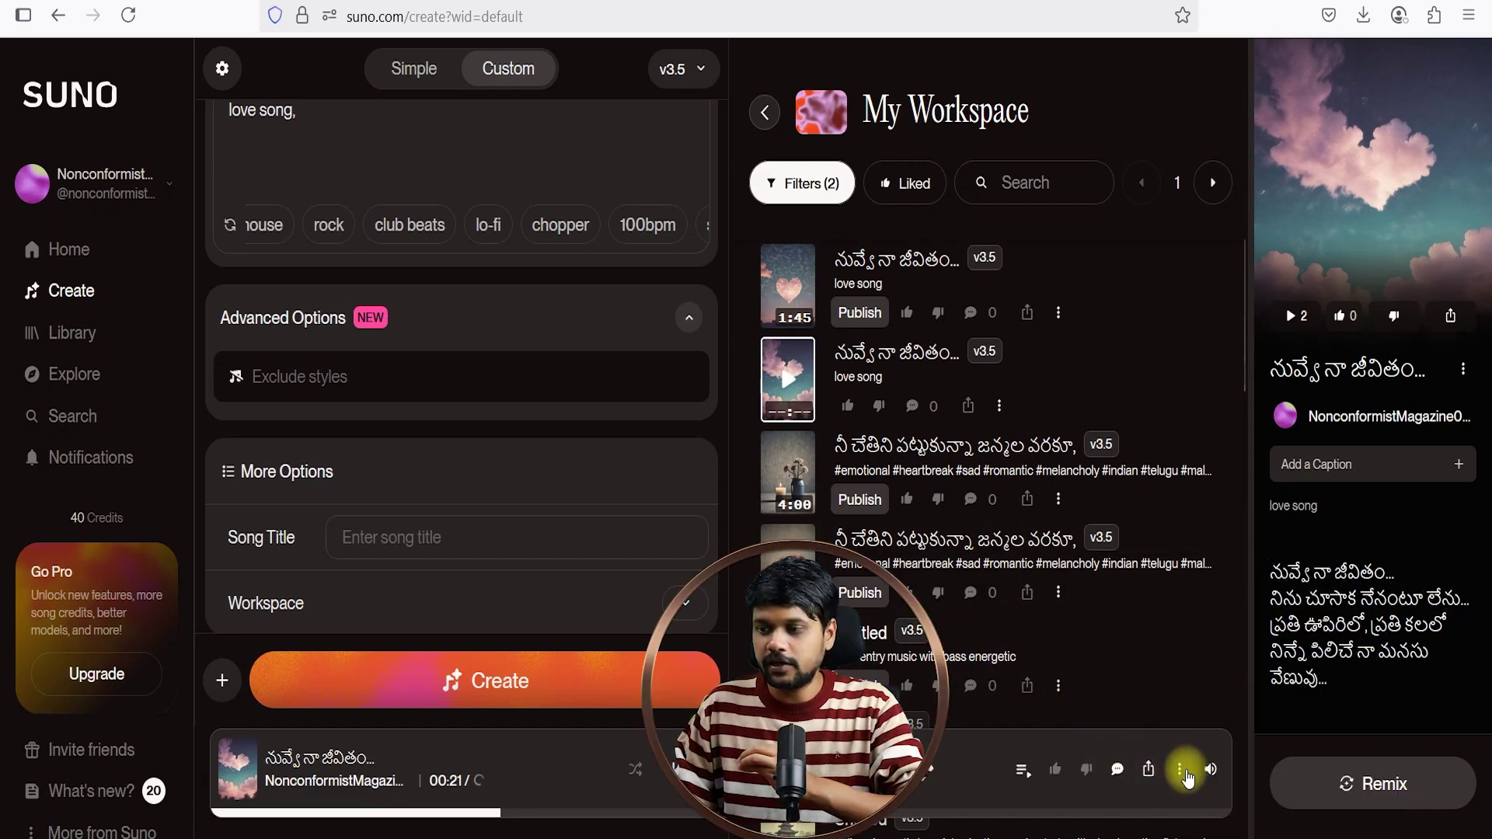
Step: Download the second new love song as MP3 audio without upgrading for commercial rights
left_click(1180, 772)
mouse_move(1205, 729)
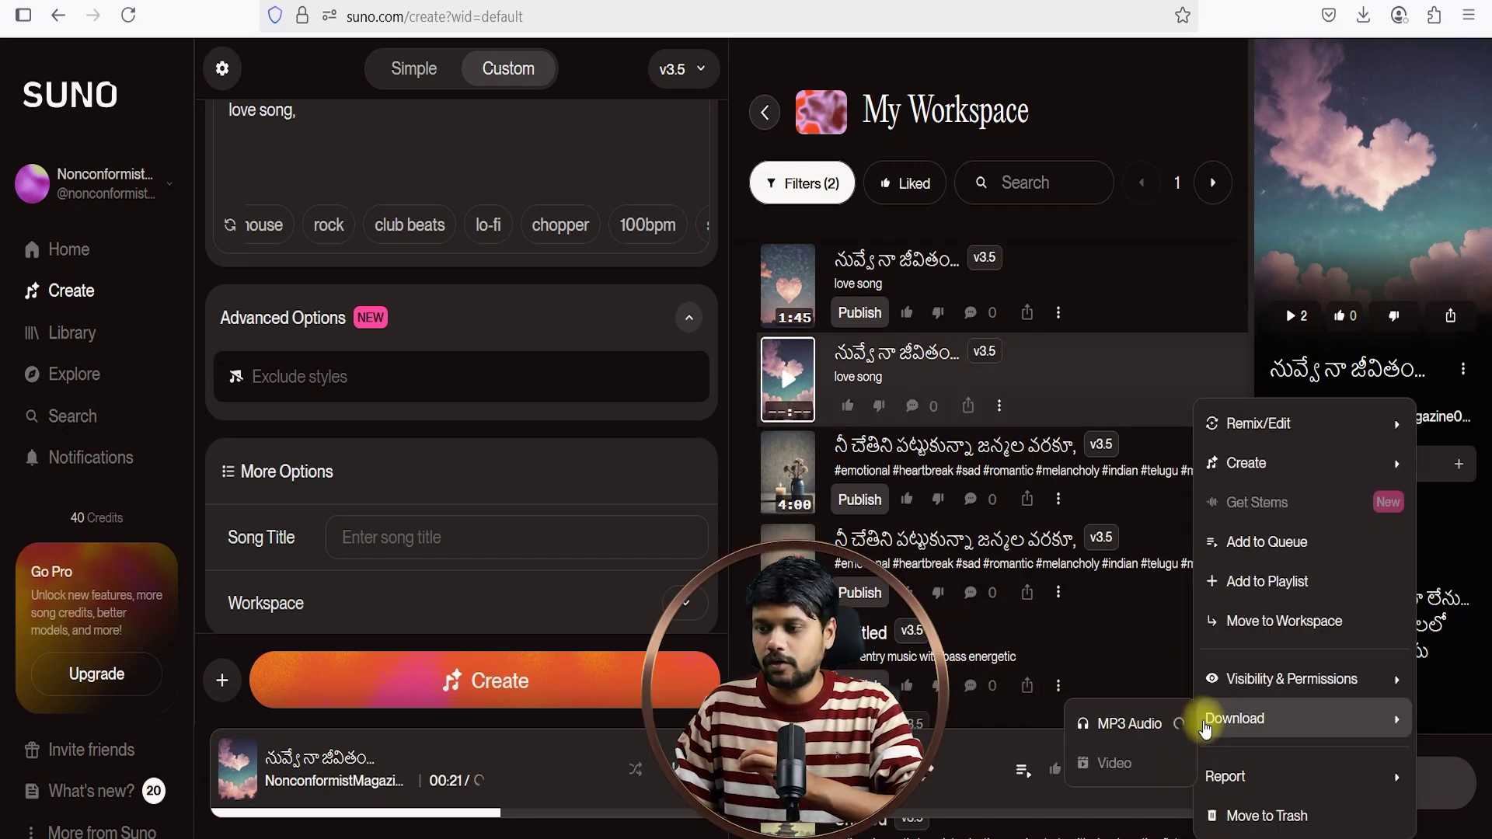
left_click(1158, 724)
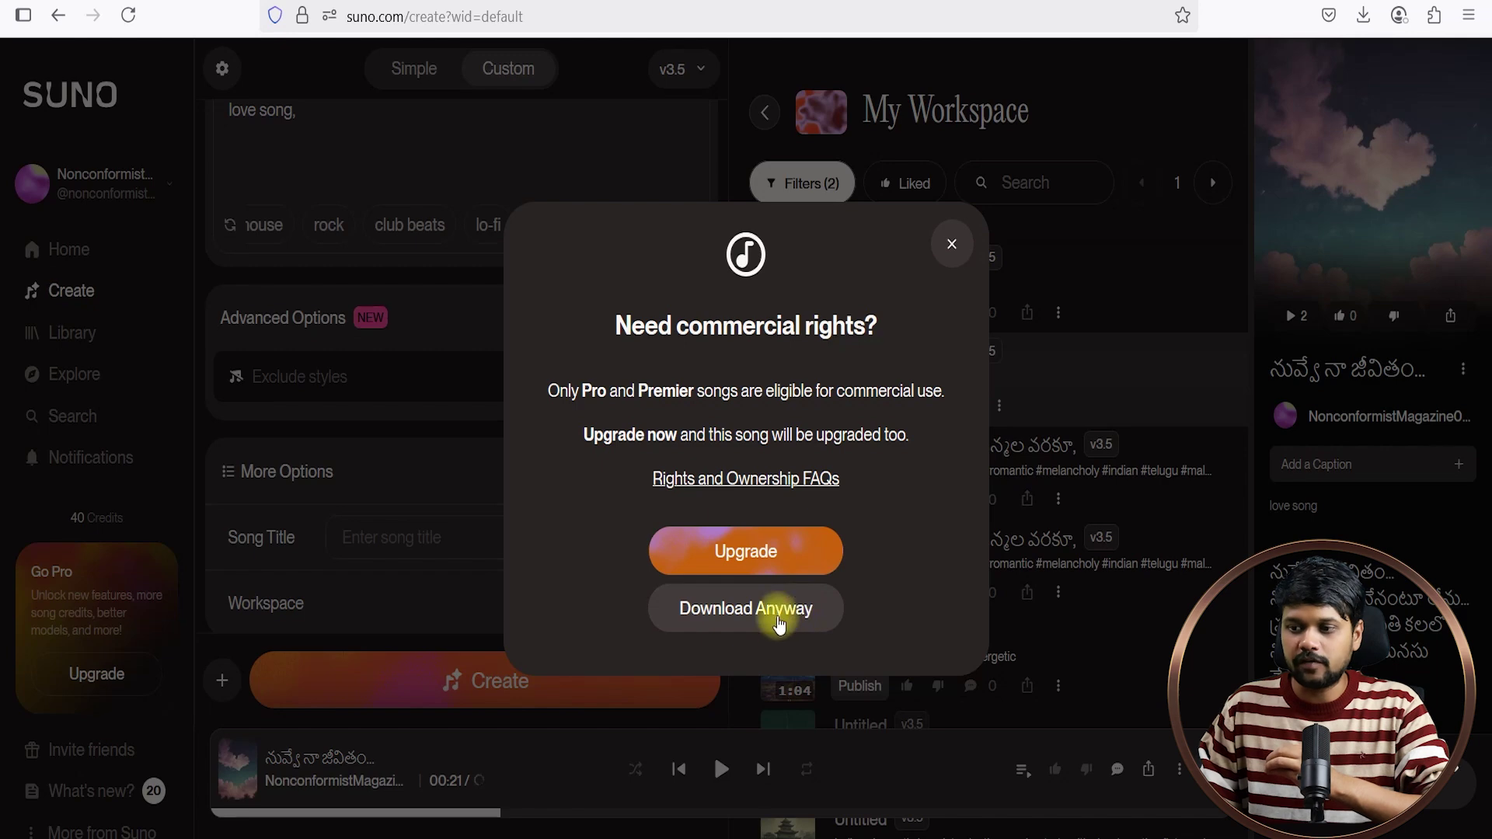
left_click(778, 617)
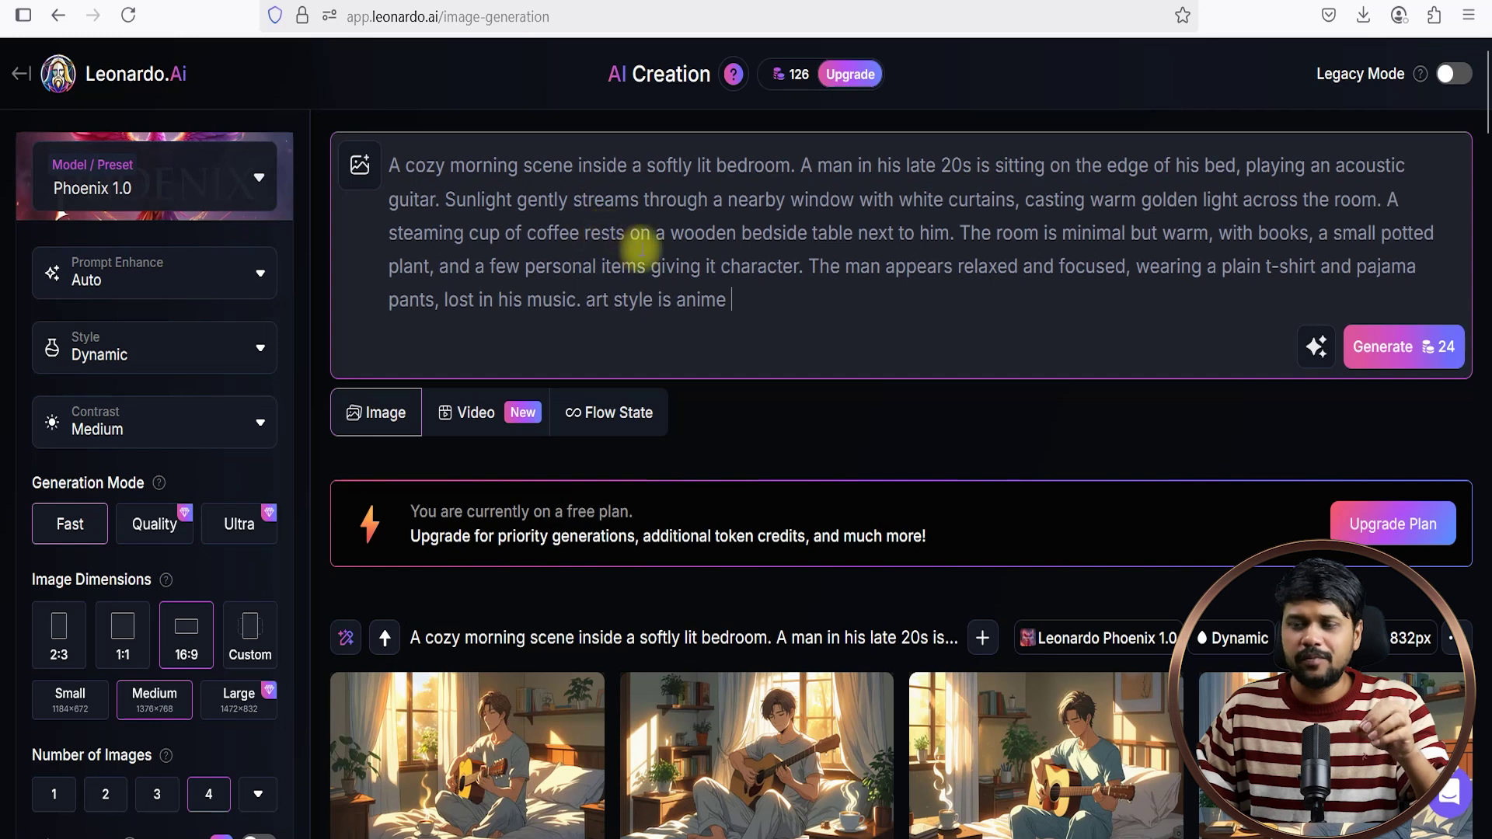
Step: Switch to Leonardo.Ai and examine the bedroom guitarist prompt, its anime art style wording and the generated images
scroll(728, 287, "down", 2)
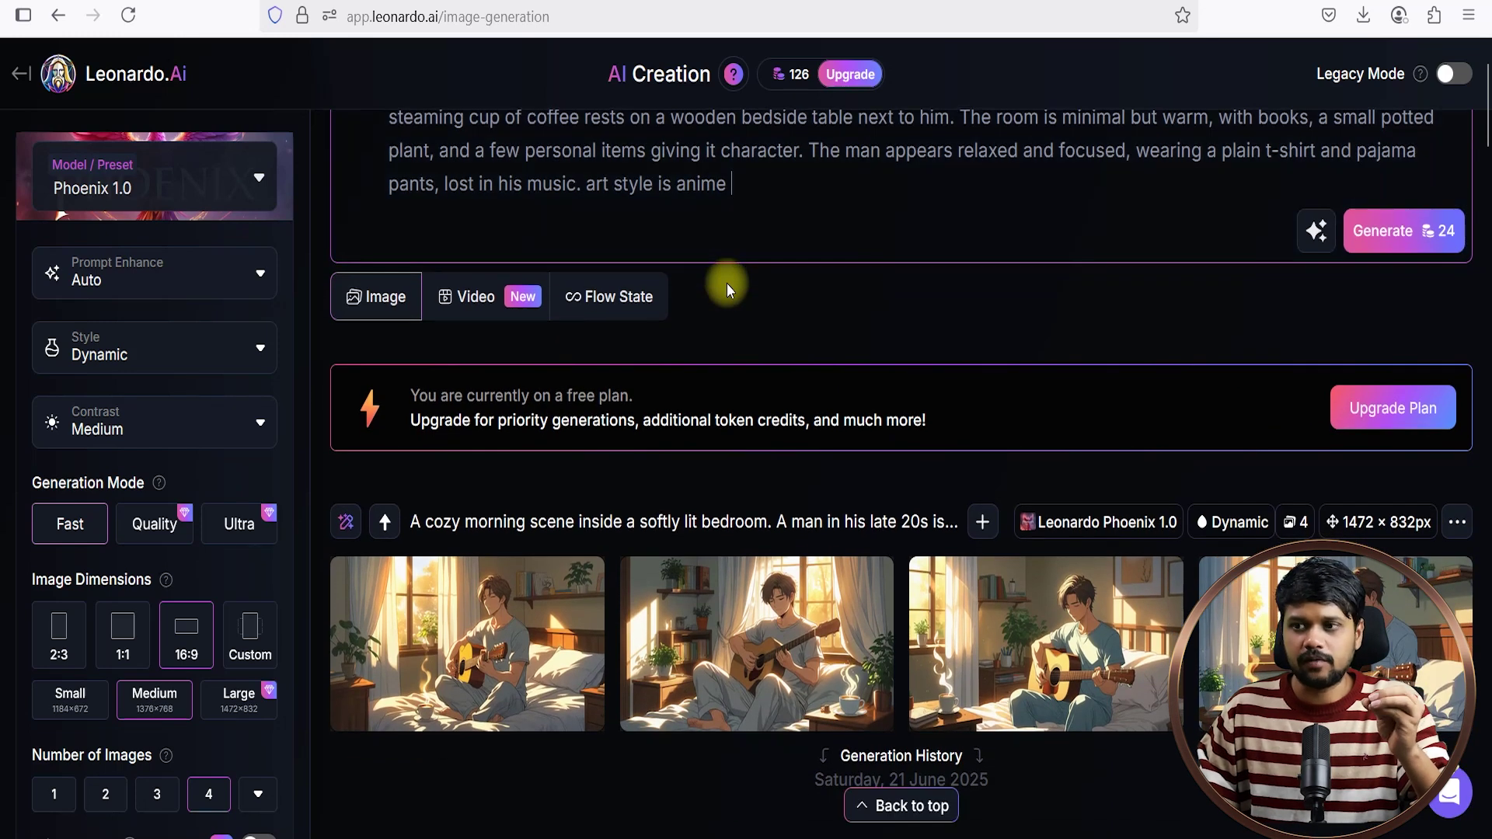
scroll(726, 282, "up", 2)
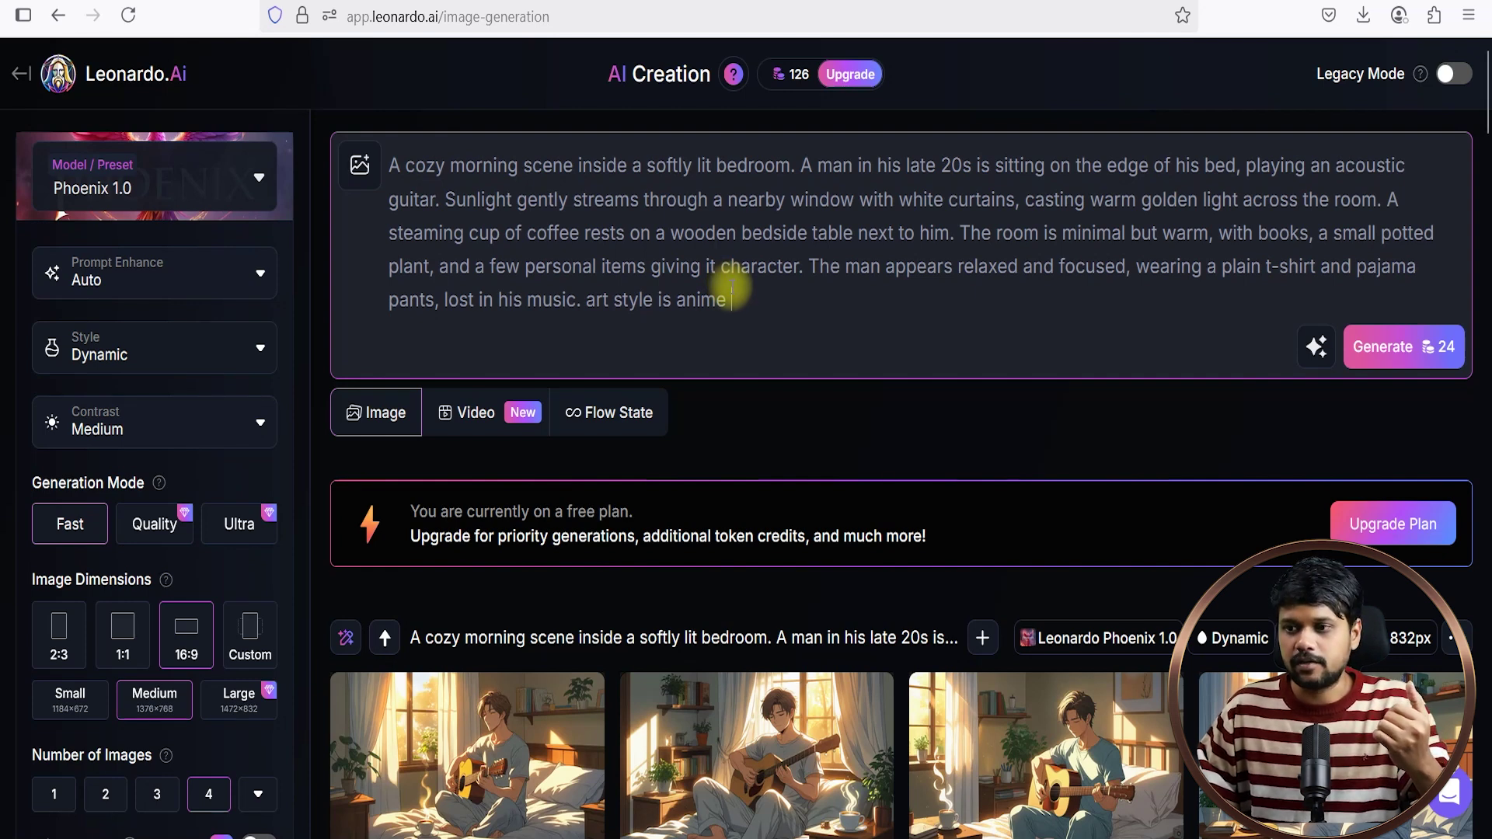
left_click_drag(596, 300, 716, 300)
scroll(521, 639, "down", 2)
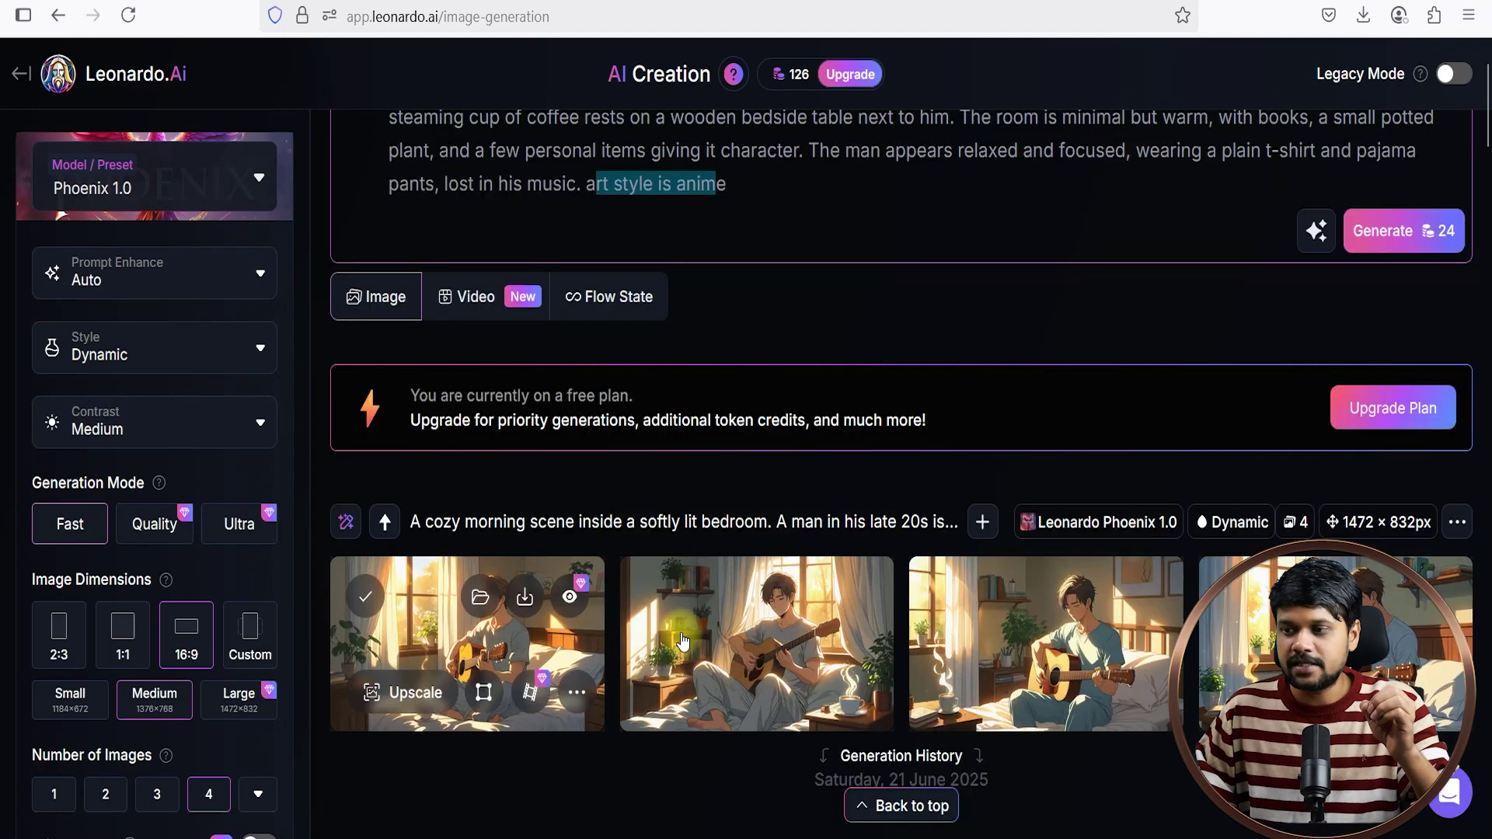
Step: Compare the bedroom guitarist prompt with its four generated images and open the first image
scroll(777, 622, "up", 2)
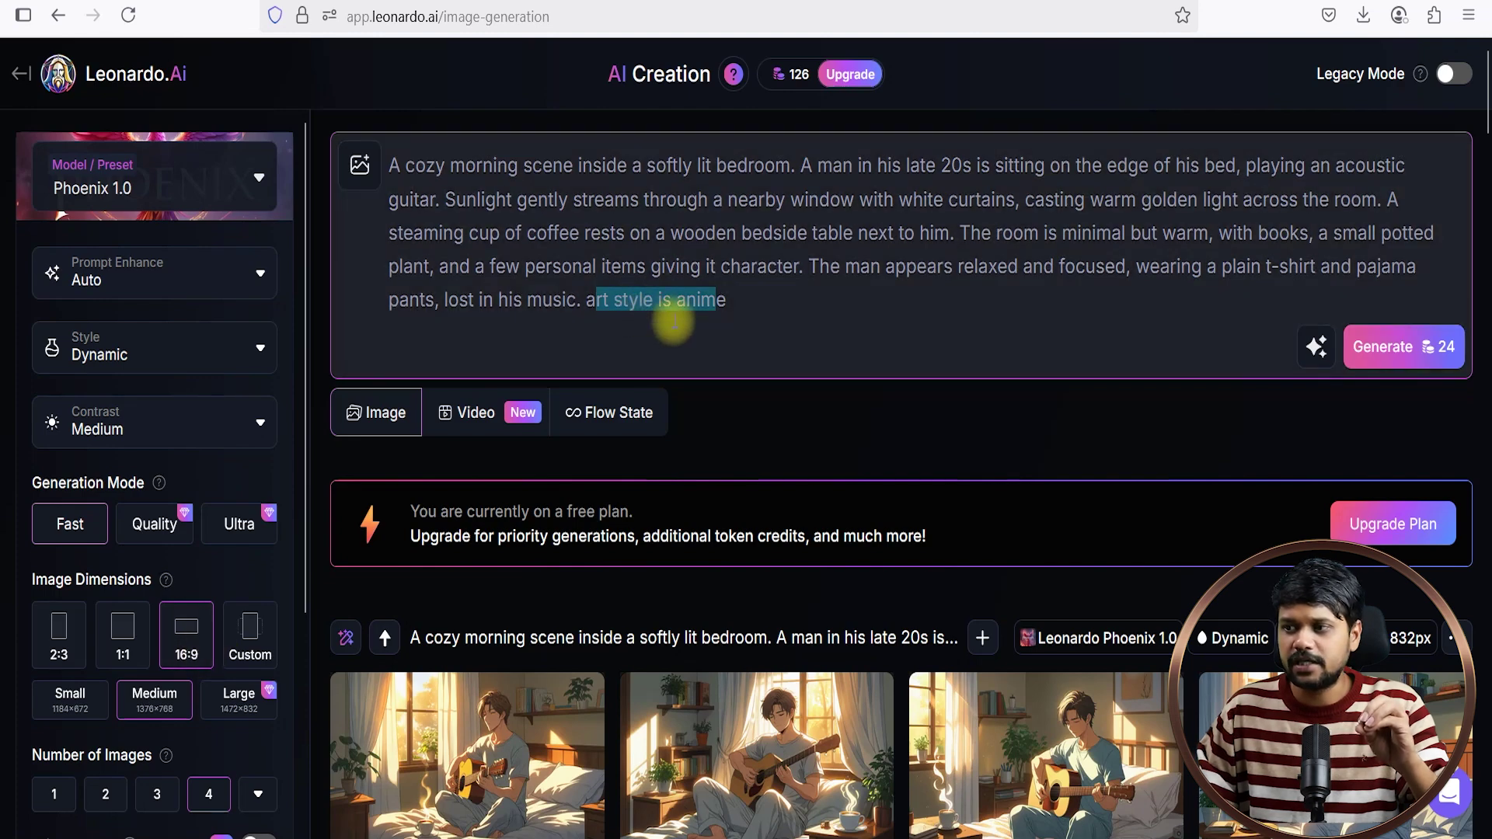
scroll(1282, 381, "down", 2)
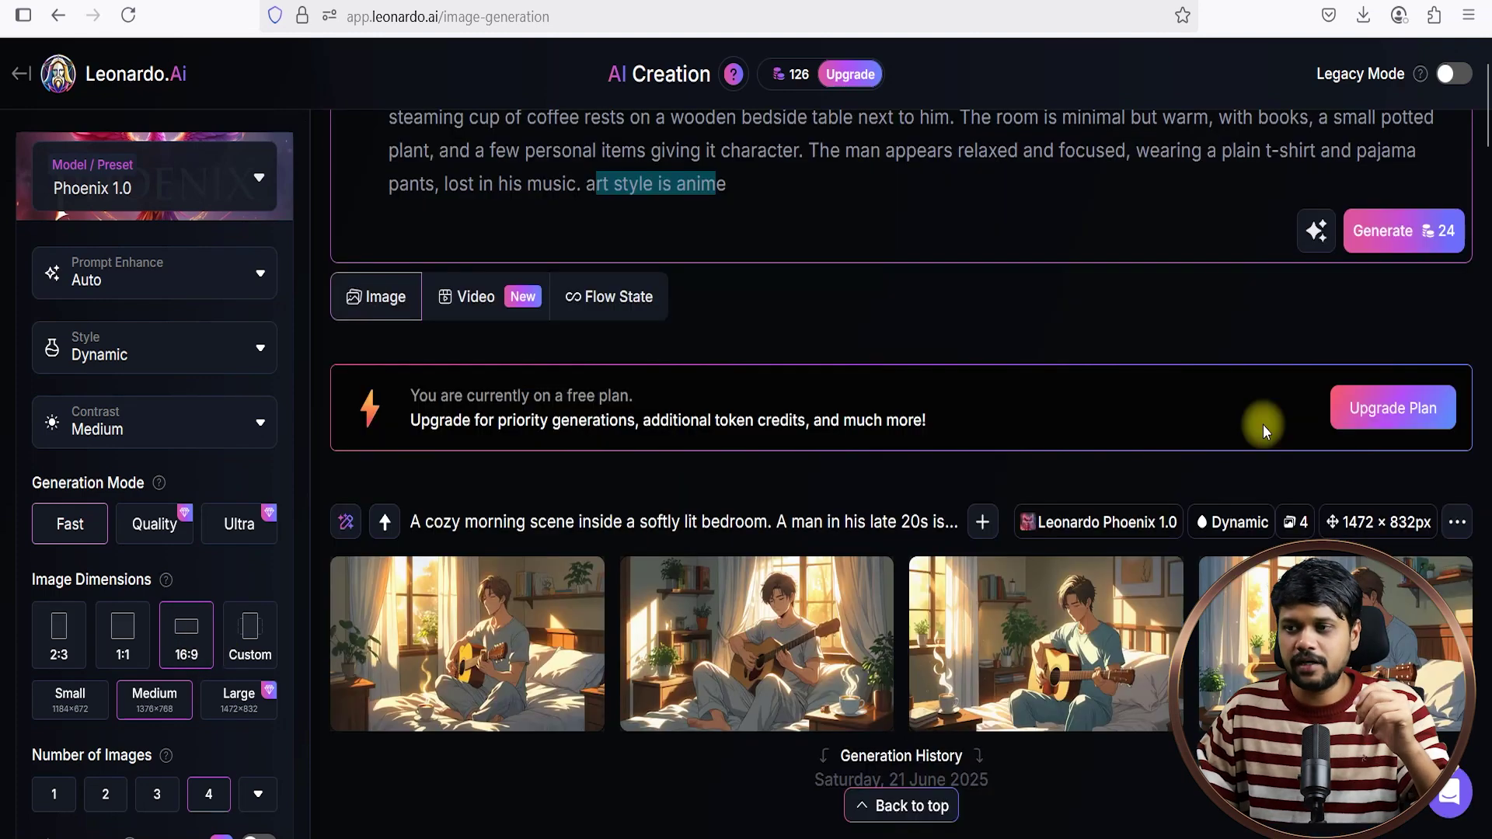
scroll(1236, 474, "up", 1)
scroll(1217, 516, "up", 1)
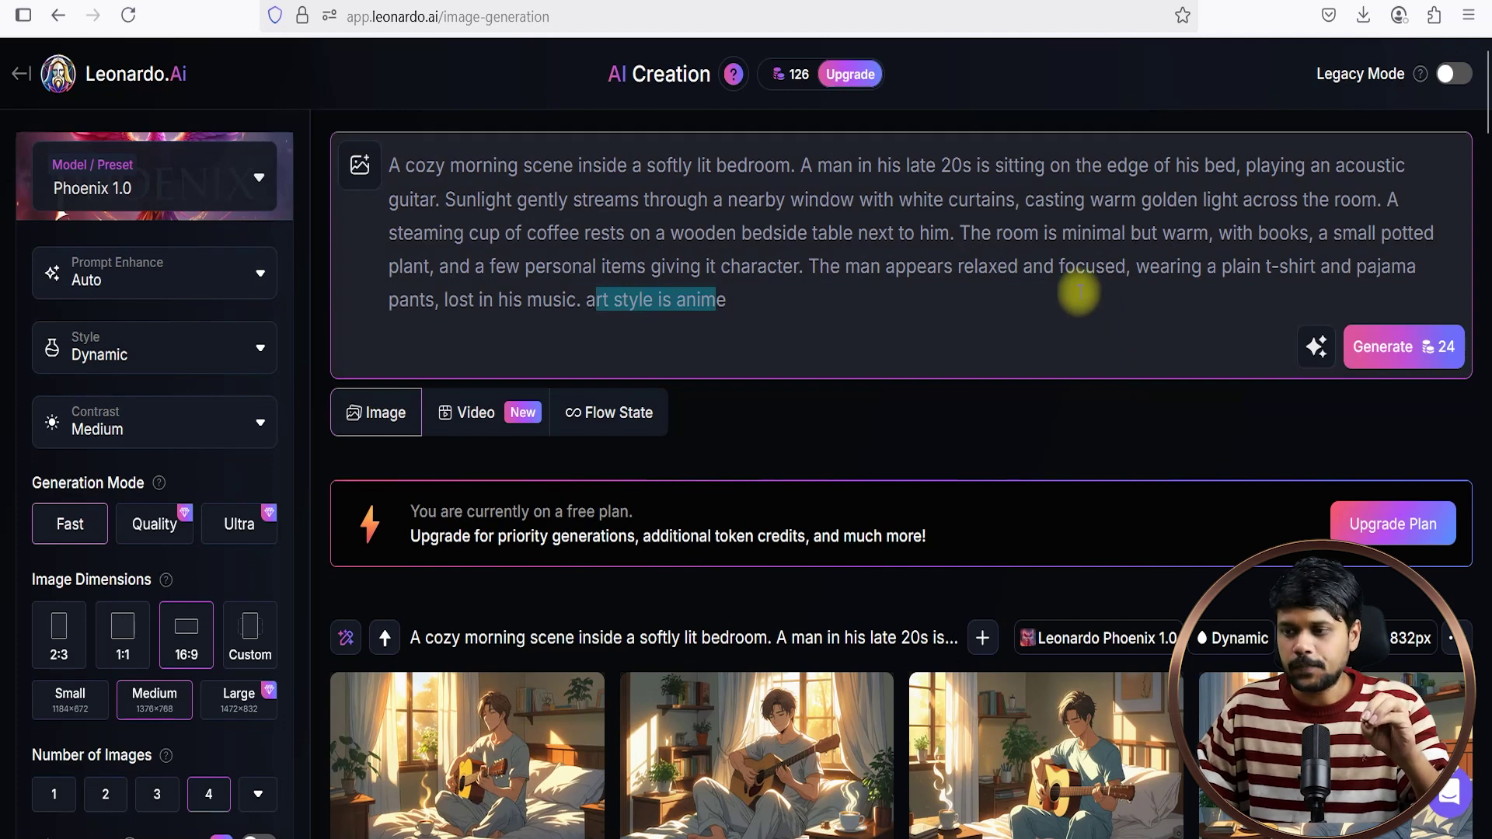
scroll(1056, 399, "down", 4)
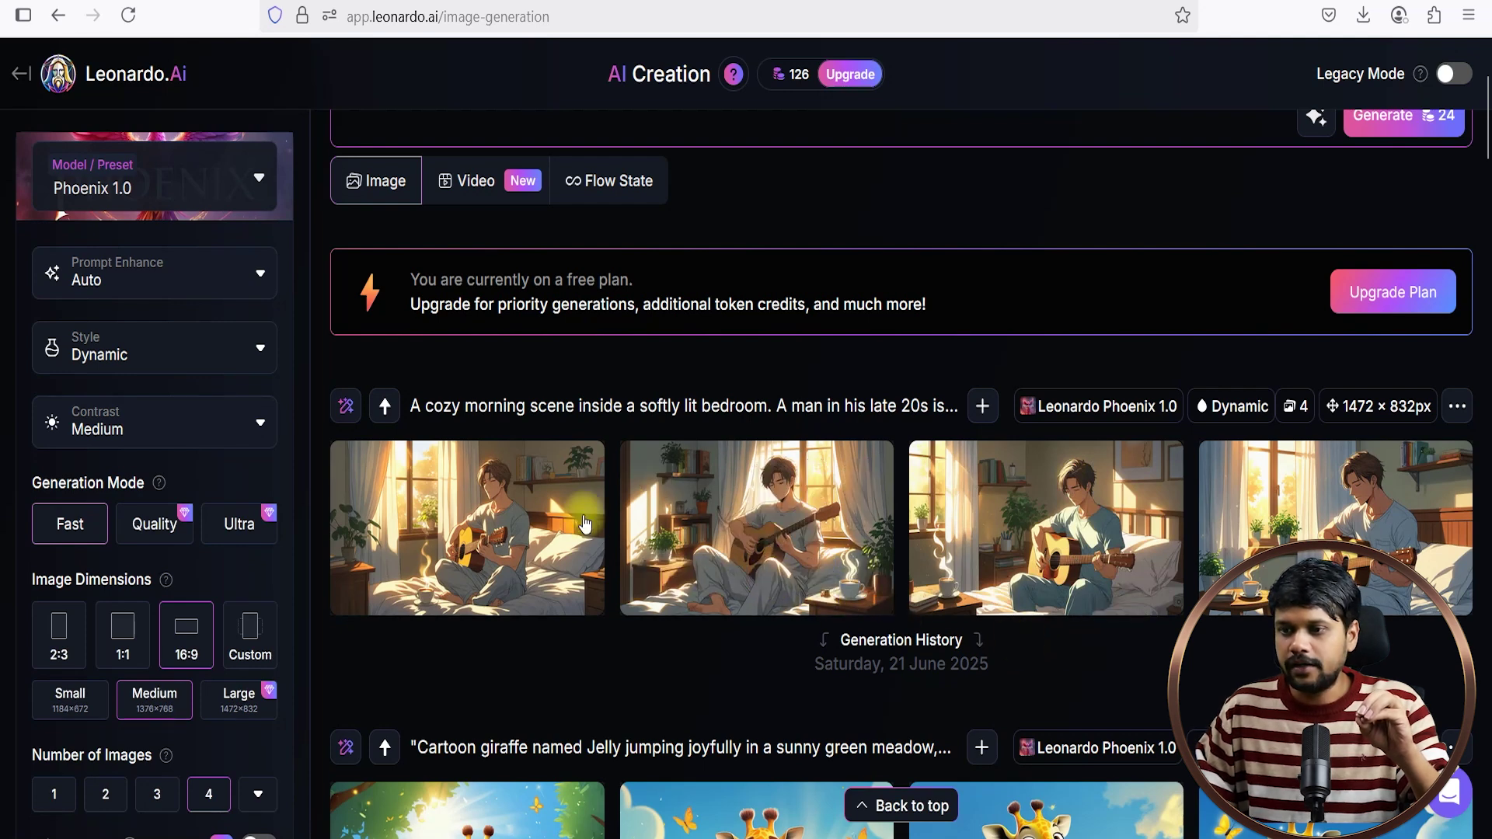
left_click(526, 486)
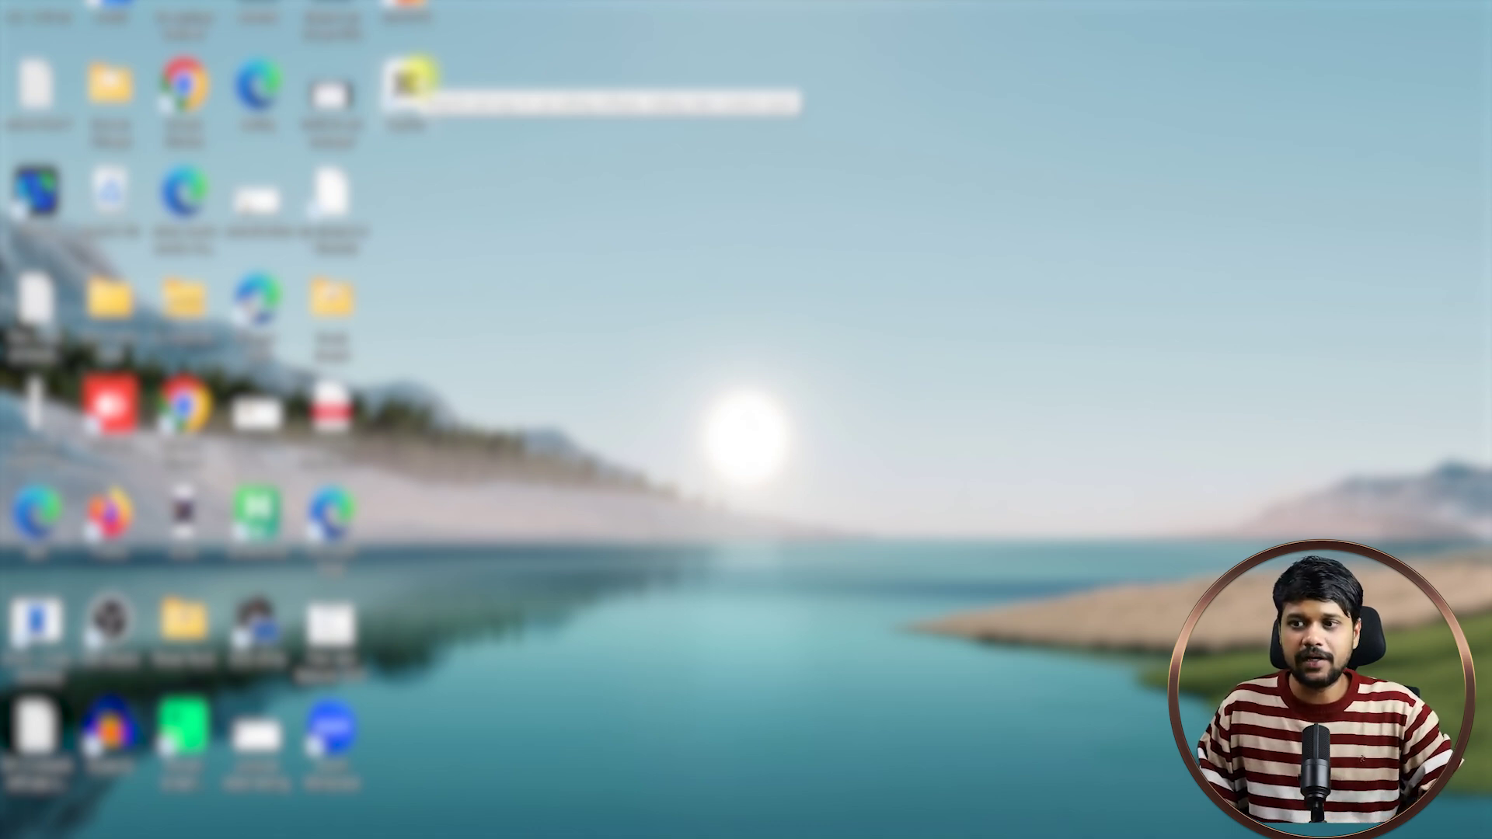
Step: Switch to CapCut and import the Leonardo cozy morning JPG and the Telugu song MP3 from the Downloads folder
double_click(410, 78)
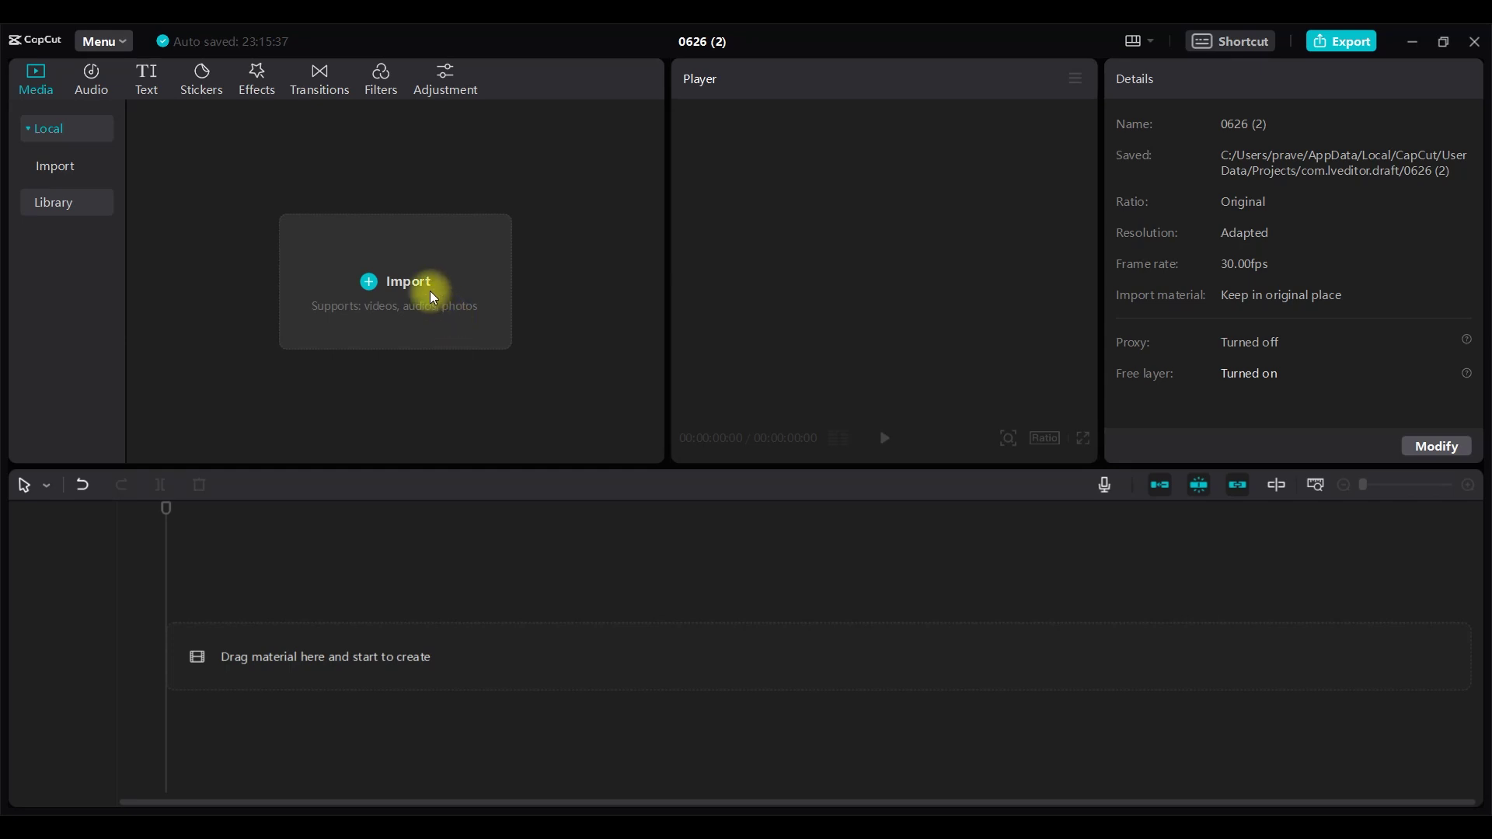
left_click(434, 297)
left_click(83, 243)
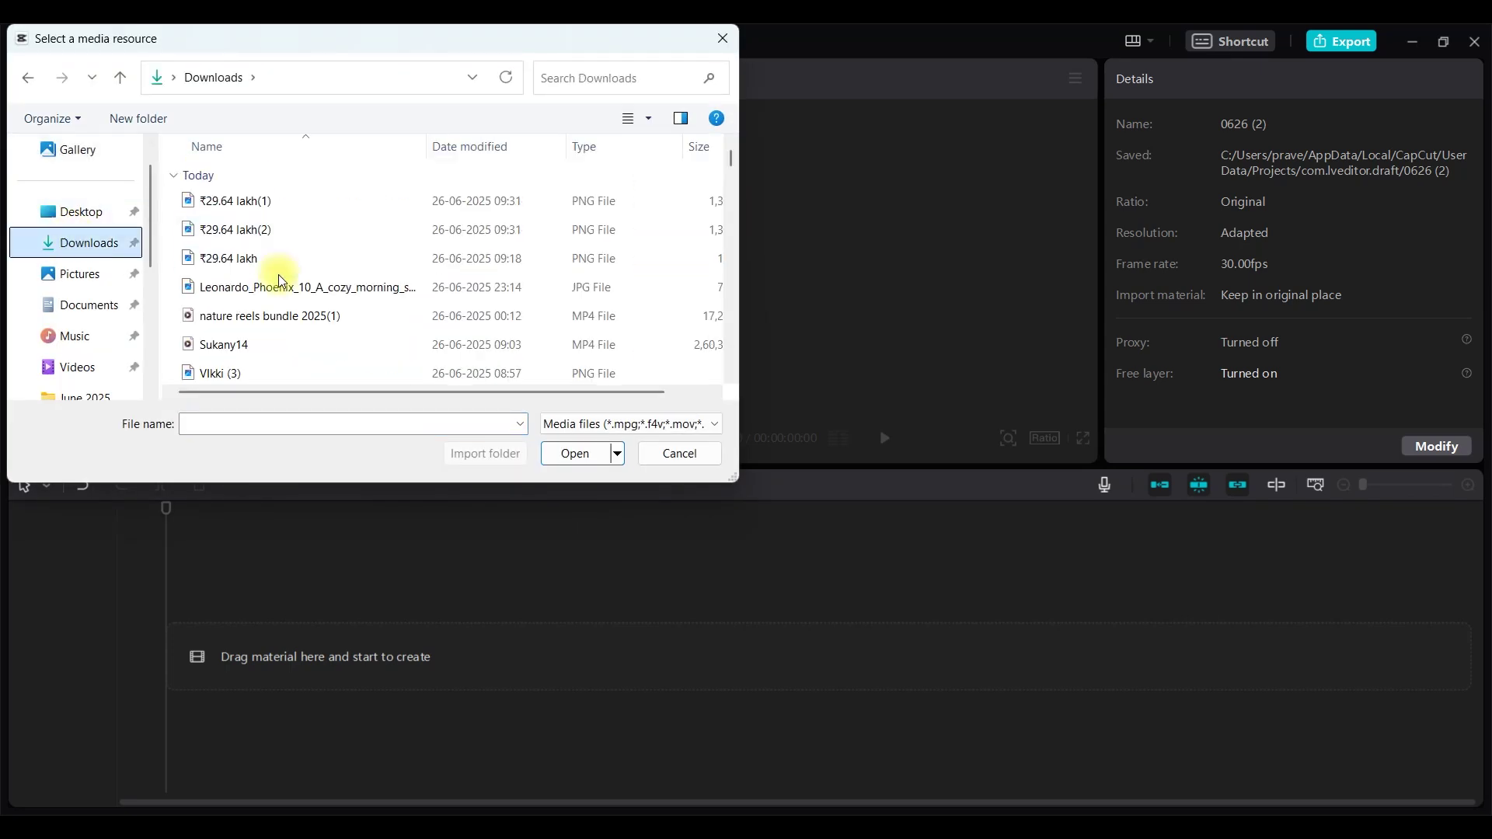
left_click(290, 288)
scroll(306, 340, "down", 1)
scroll(306, 339, "down", 2)
left_click(295, 296, "ctrl")
left_click(575, 454)
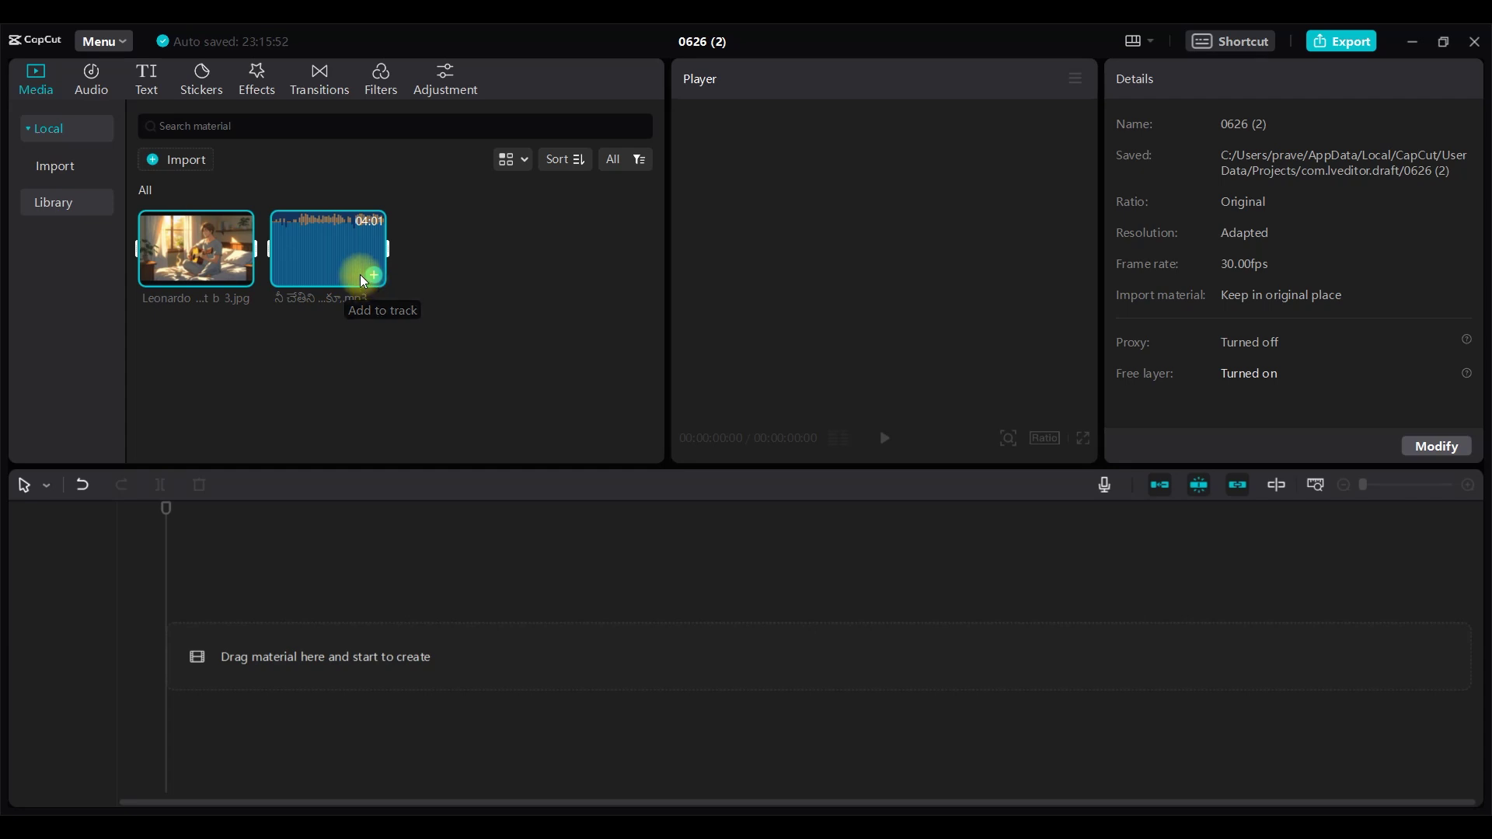
Step: Add the song and the guitarist image to the timeline, and extend the image clip to the song's end at 00:04:00:01
left_click(227, 268)
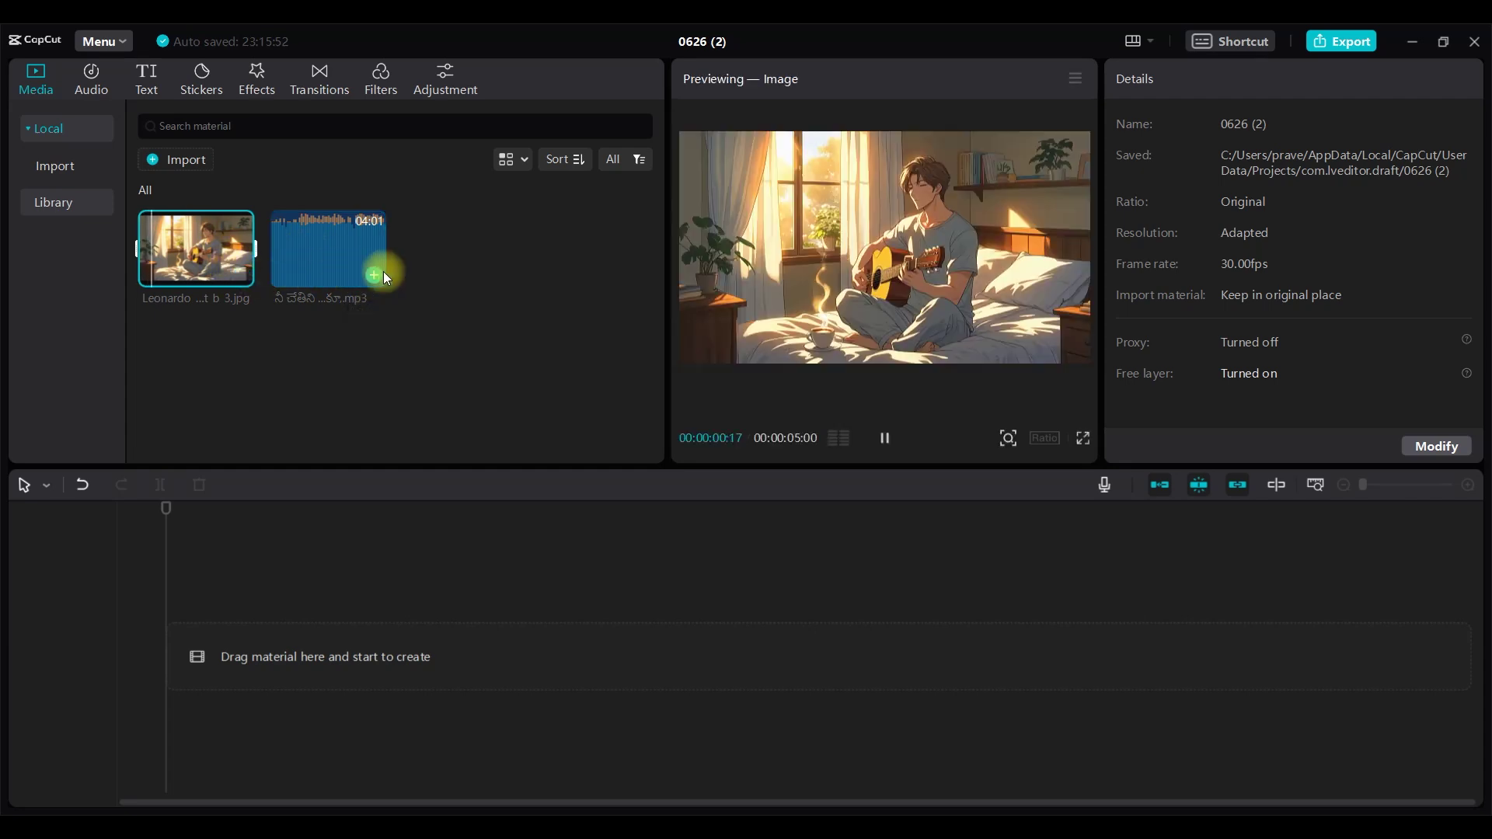
left_click(374, 276)
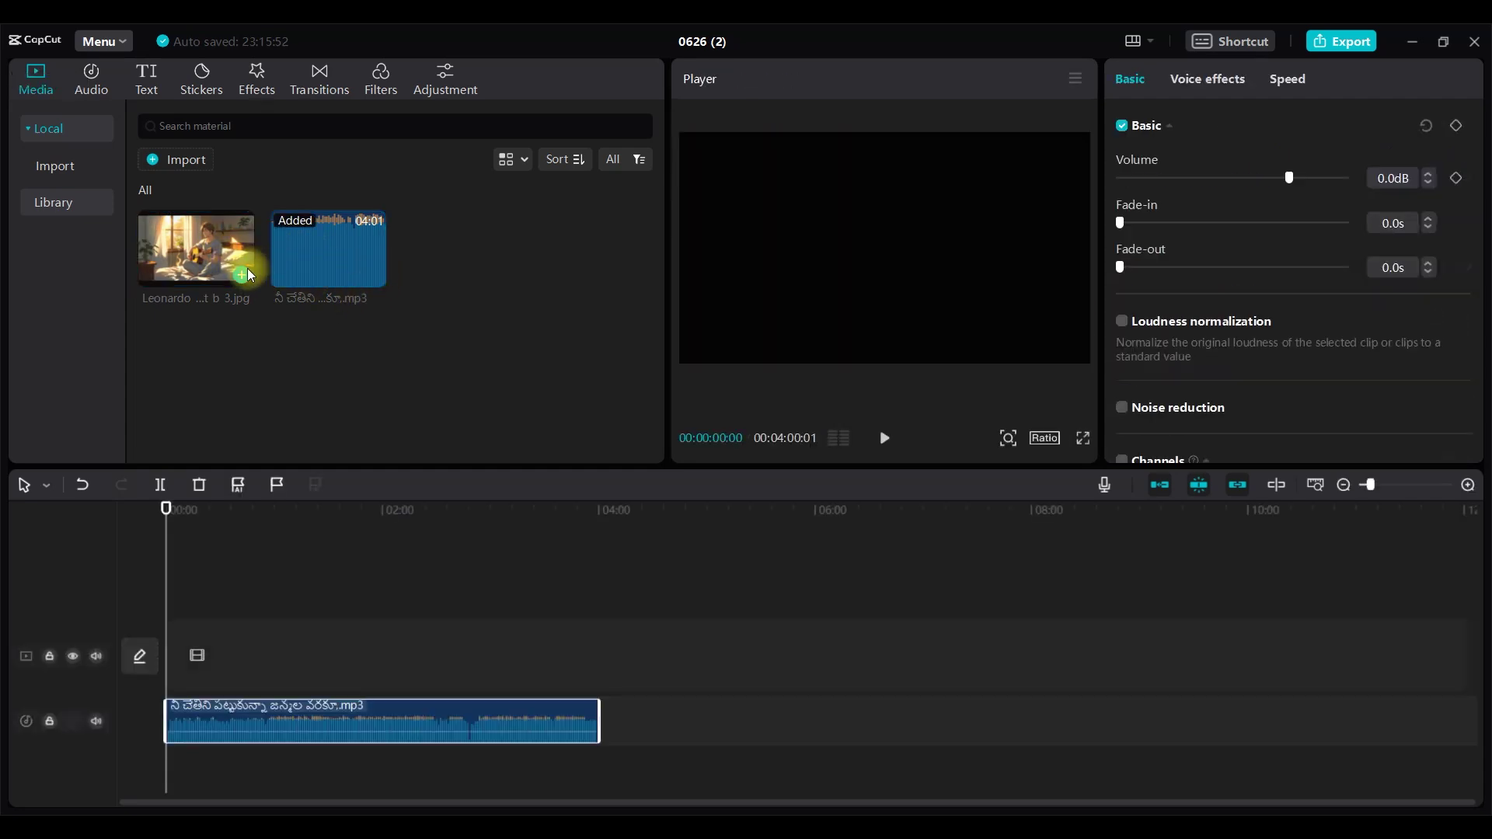
left_click(174, 633)
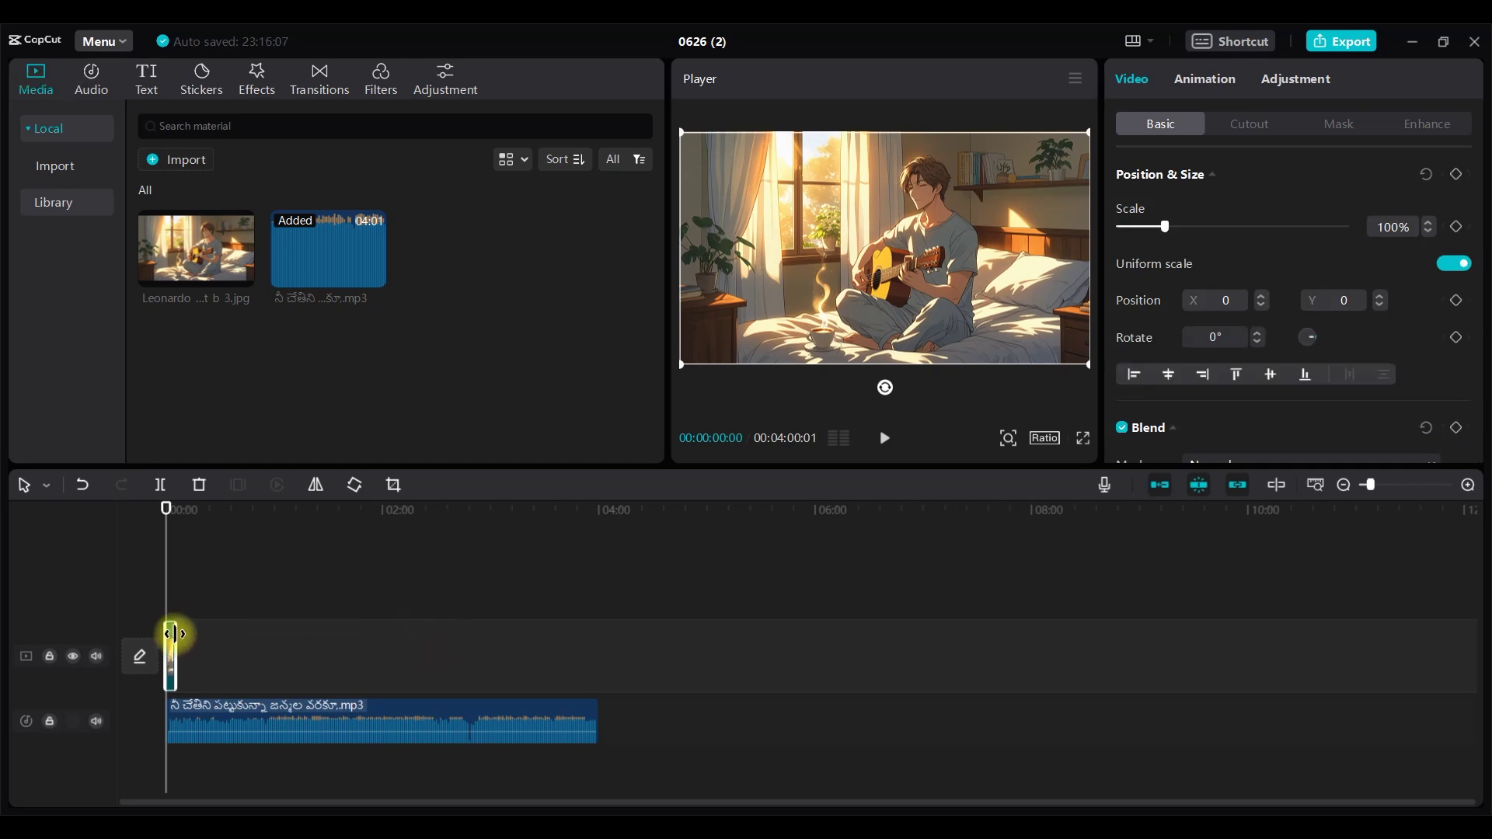
left_click_drag(175, 635, 593, 660)
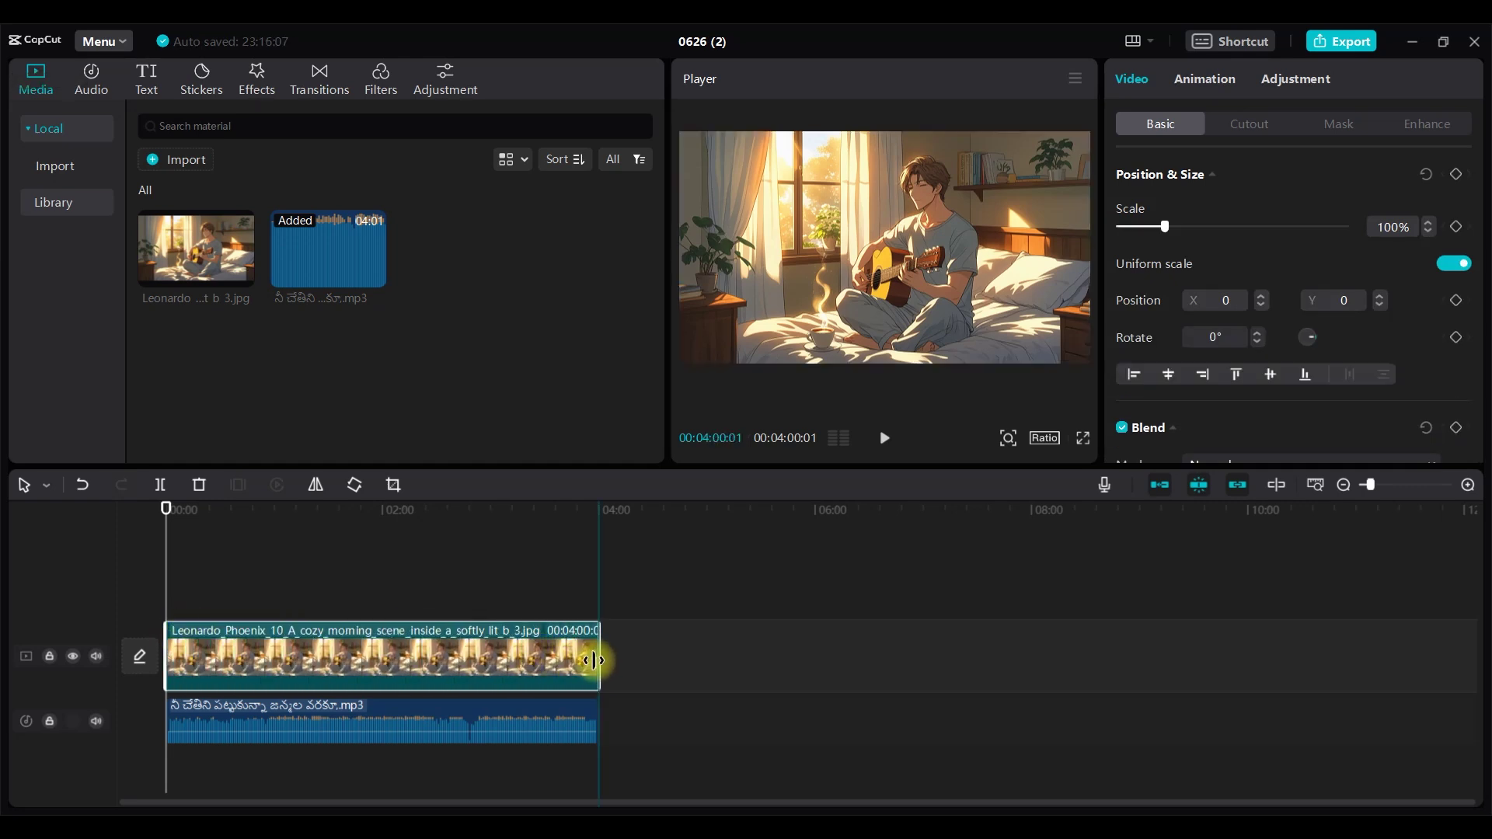
Step: Preview the song video in full screen, play it from near the beginning, and return to the editor
left_click(432, 586)
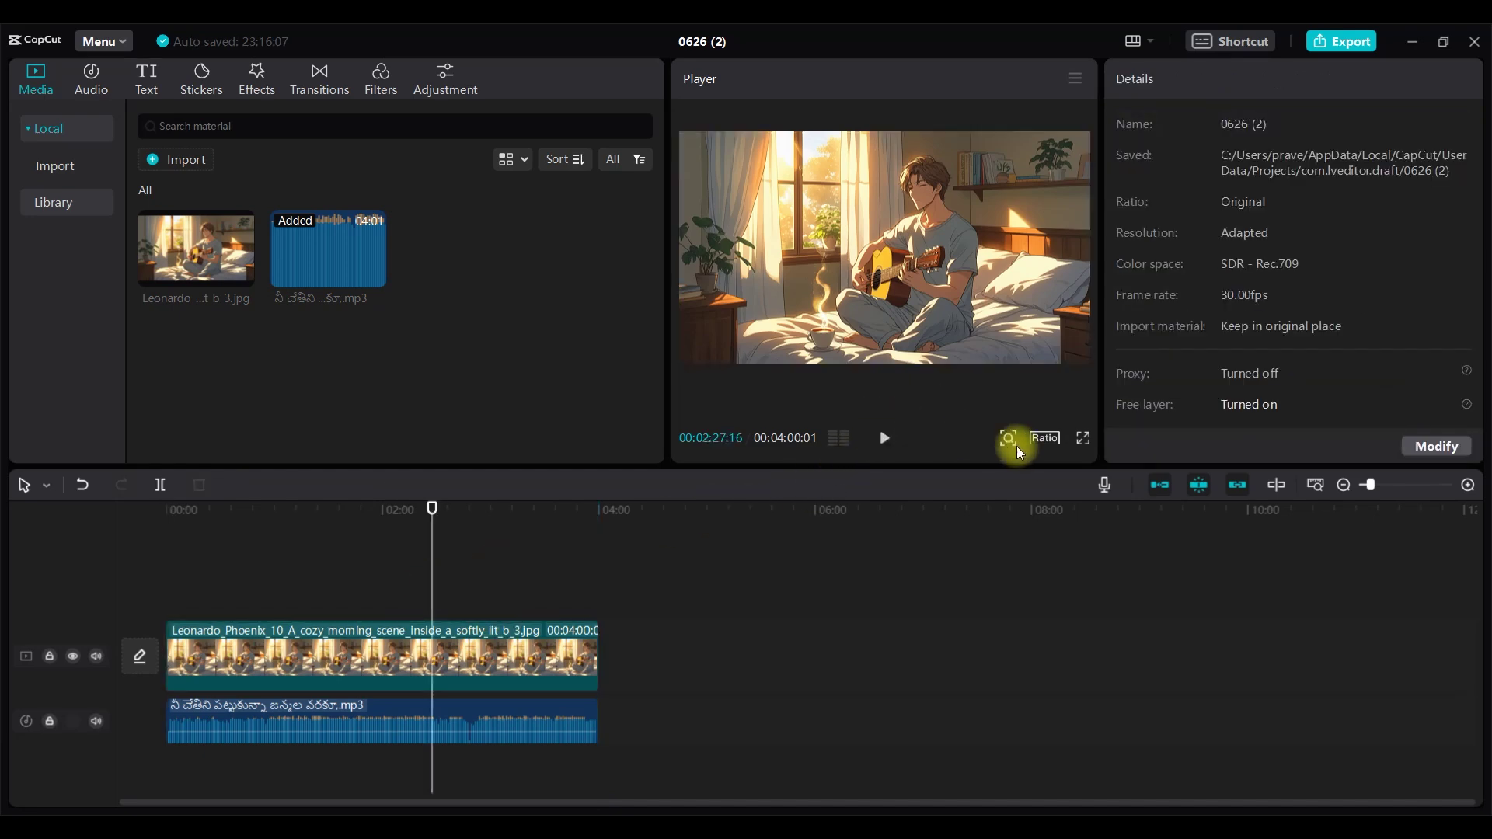
left_click(1083, 438)
mouse_move(653, 729)
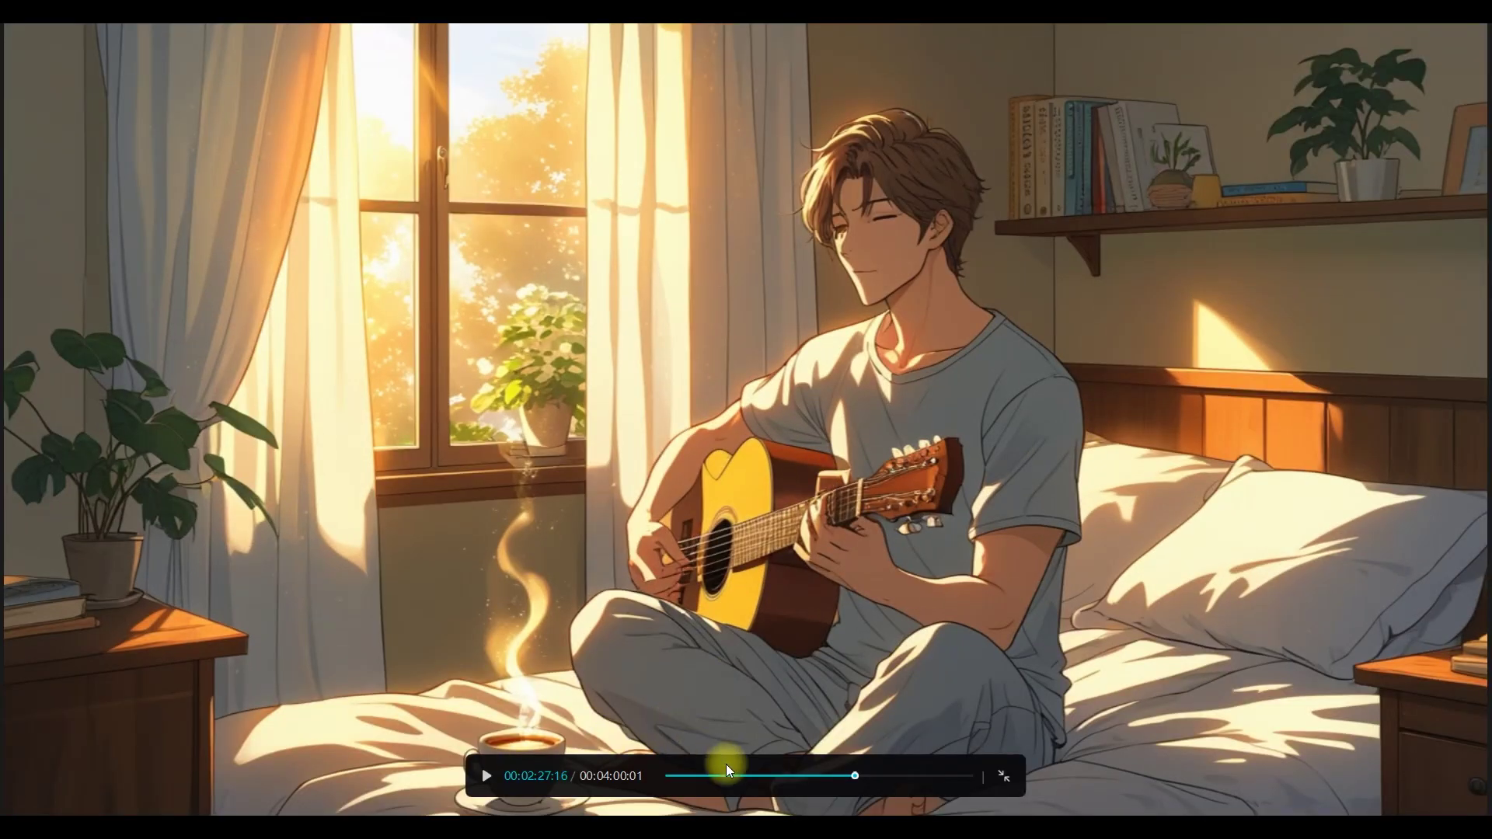
left_click(488, 776)
left_click(683, 781)
left_click(486, 779)
key("Escape")
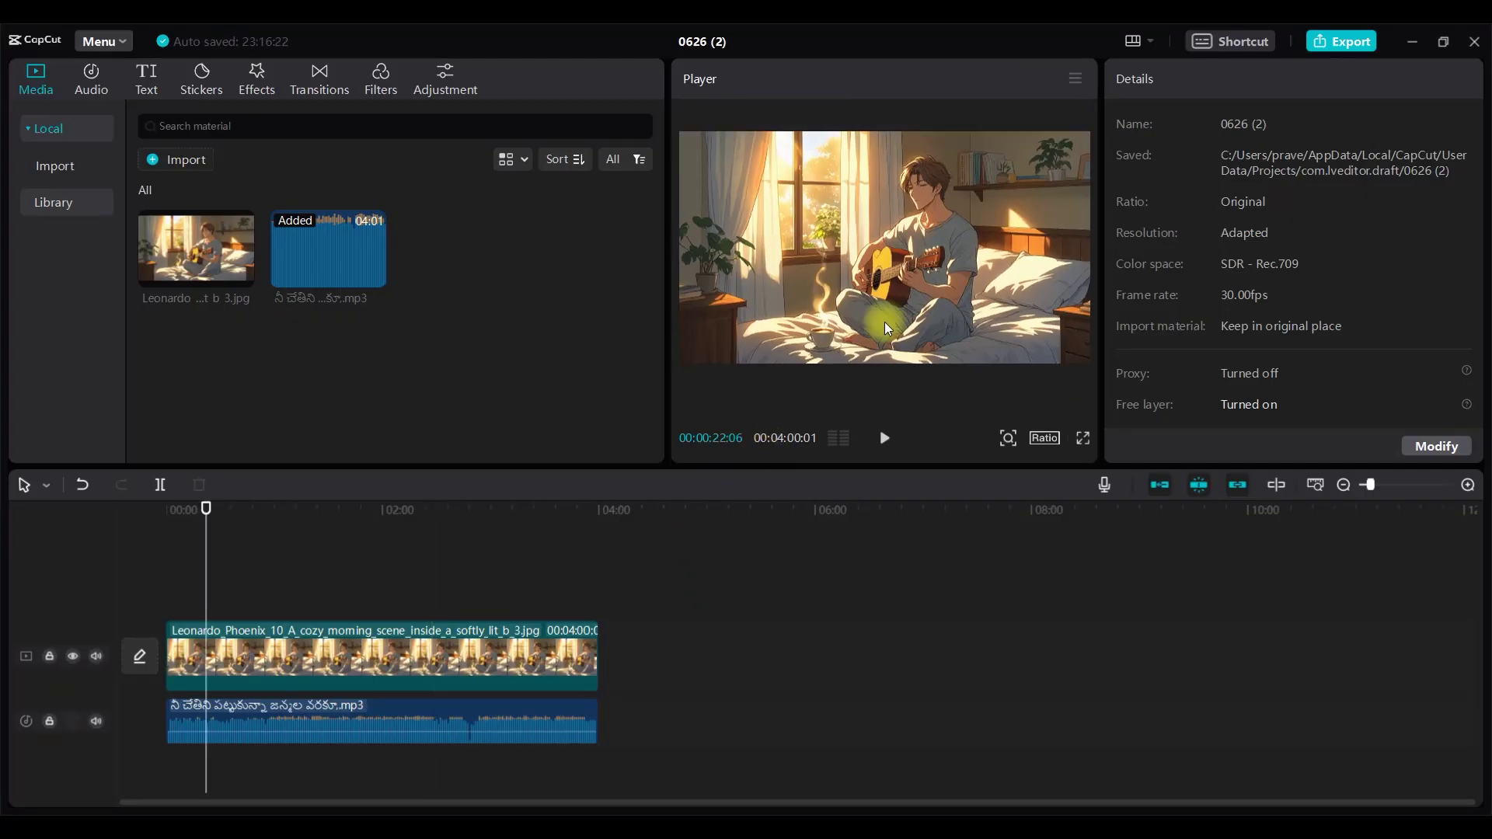
Step: Export the video as 0626 (2) in 1080P, H.264, mp4 format at 30fps
left_click(1340, 41)
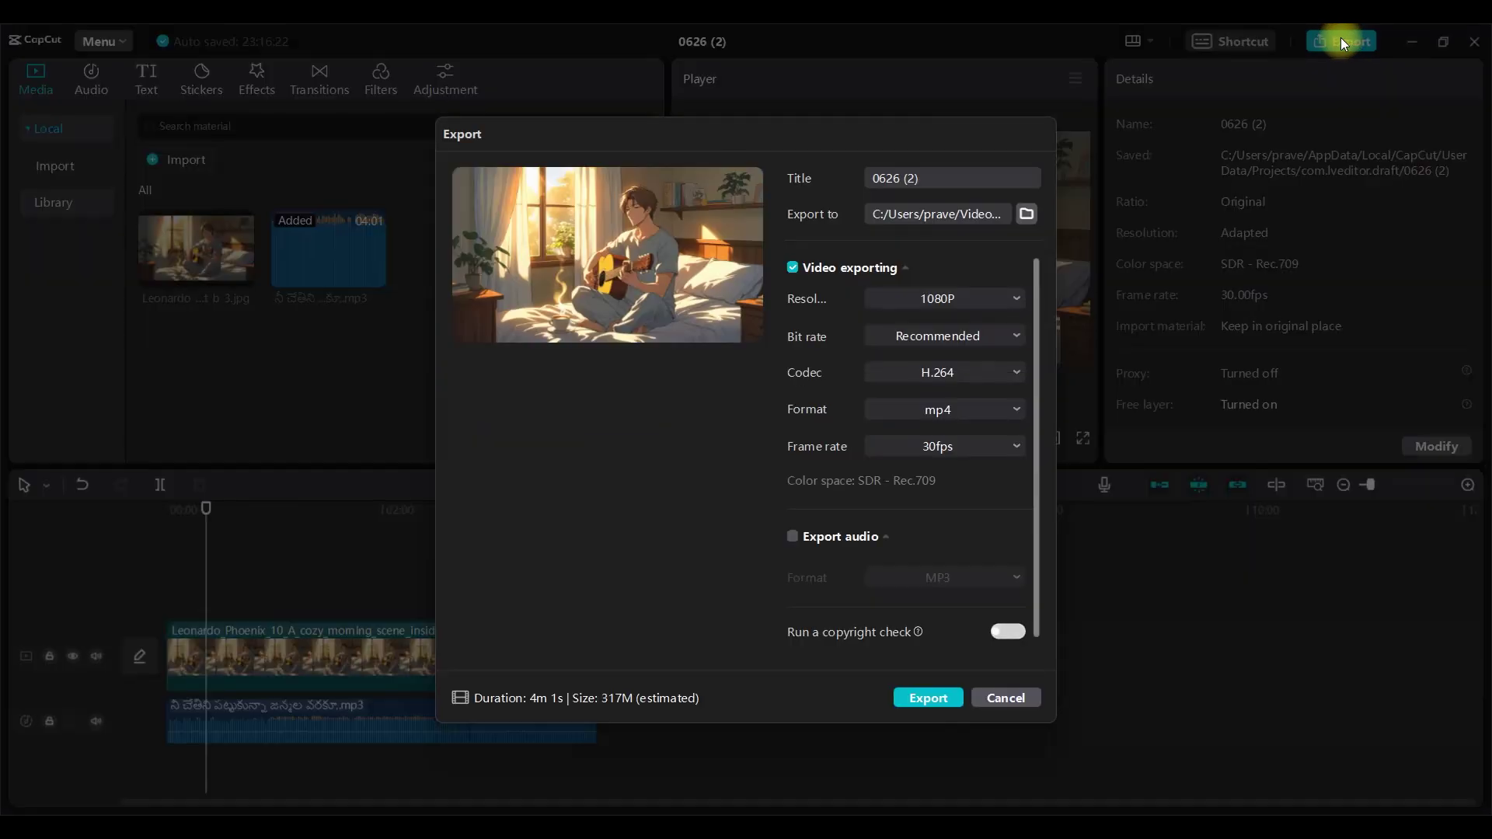
left_click(950, 693)
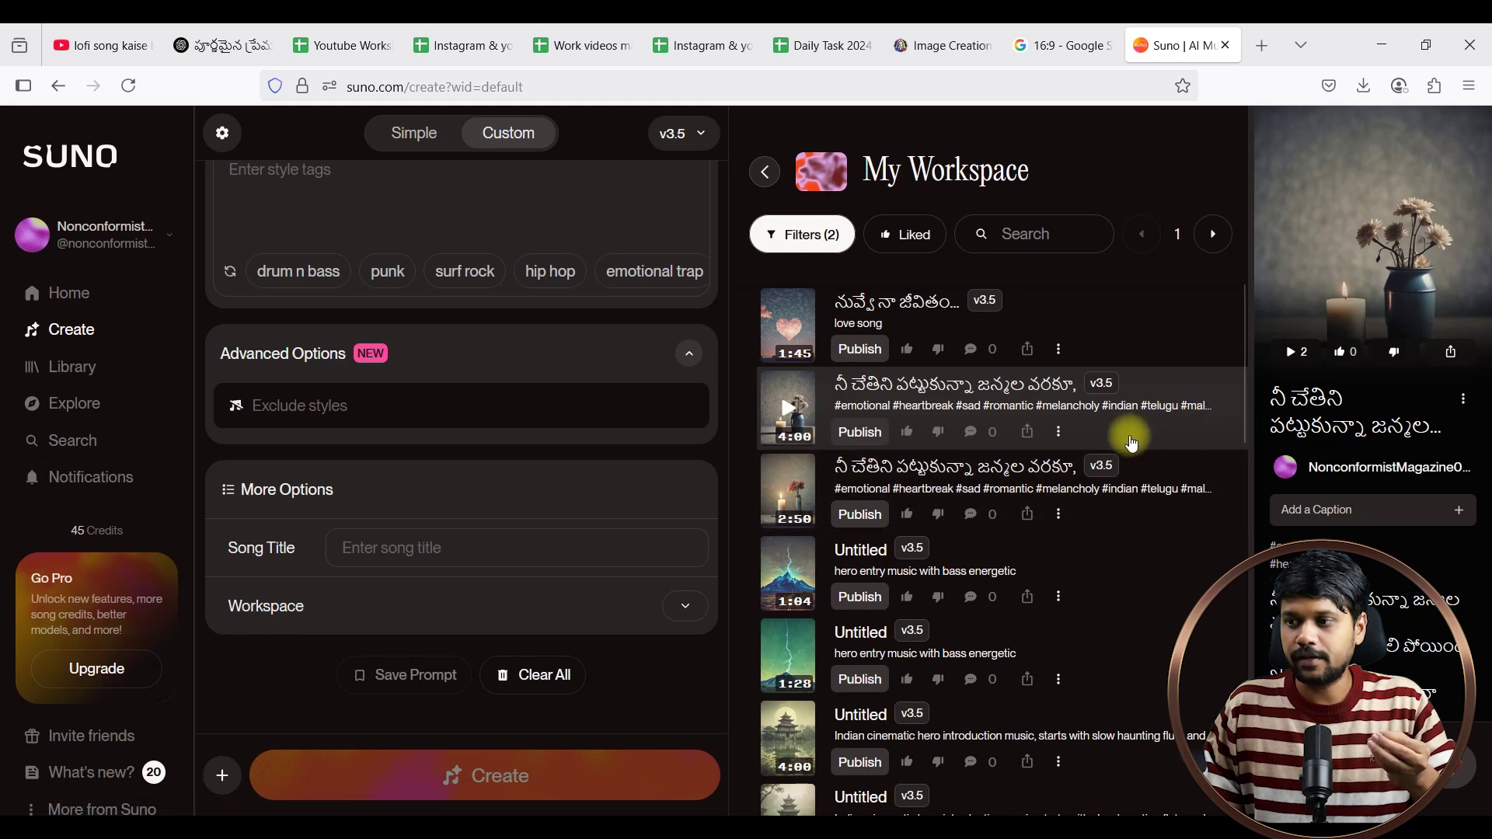
Step: Switch to Suno, request the audio download of the four-minute love song, and read the commercial rights notice
left_click(1059, 431)
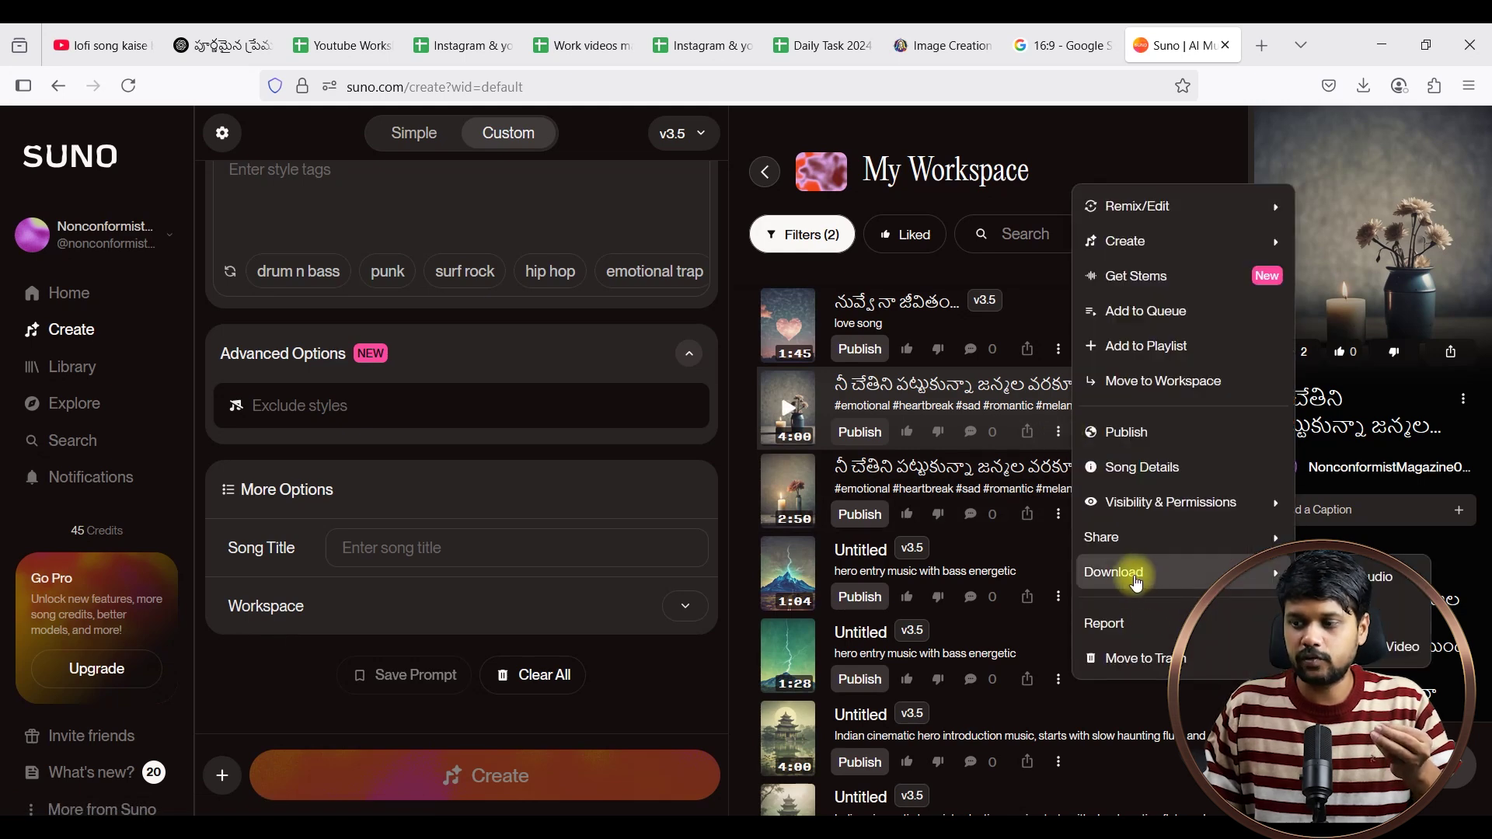
mouse_move(1275, 576)
left_click(1409, 575)
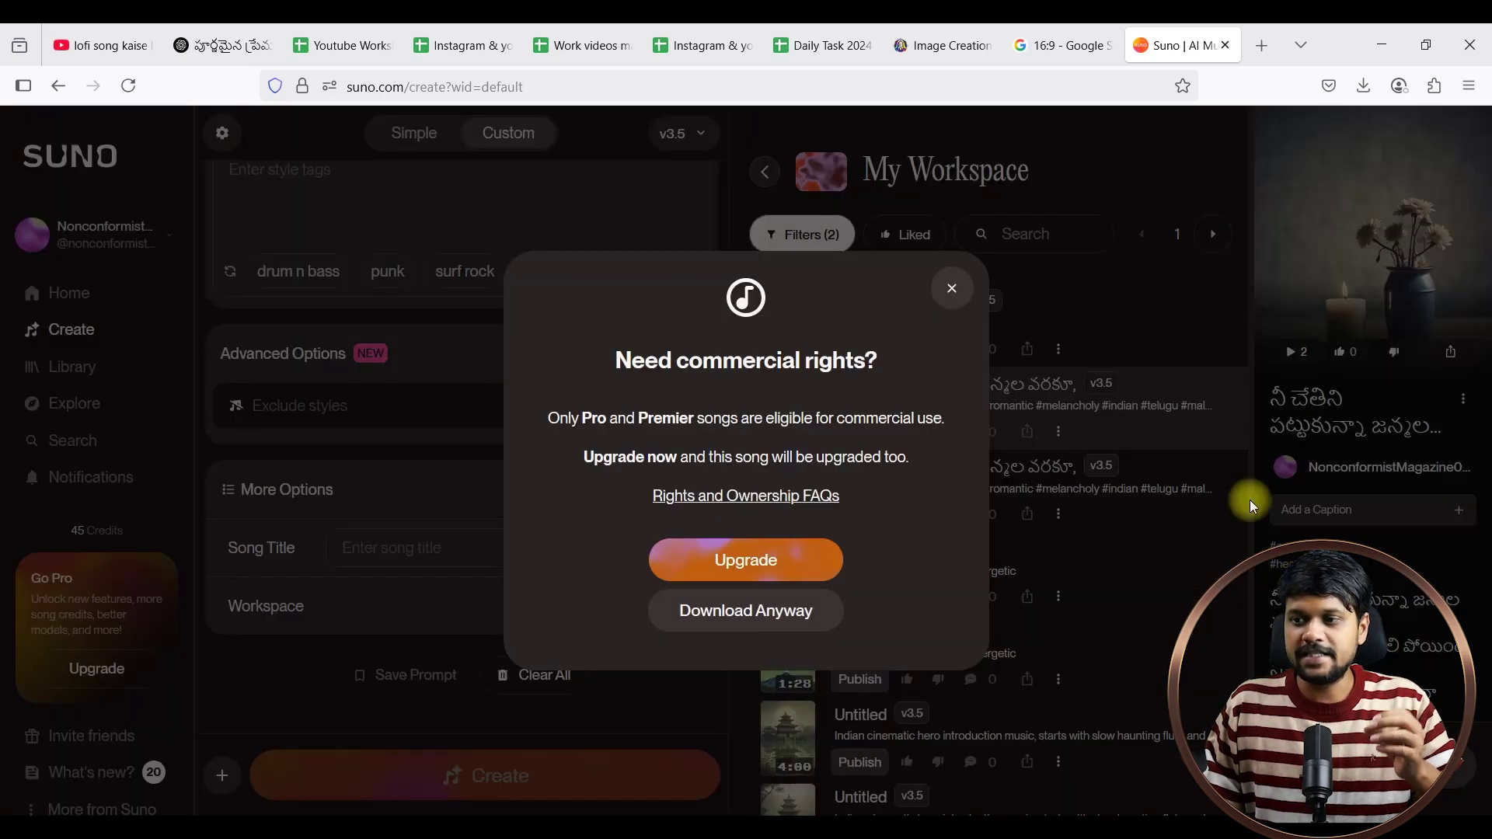
left_click_drag(615, 360, 832, 362)
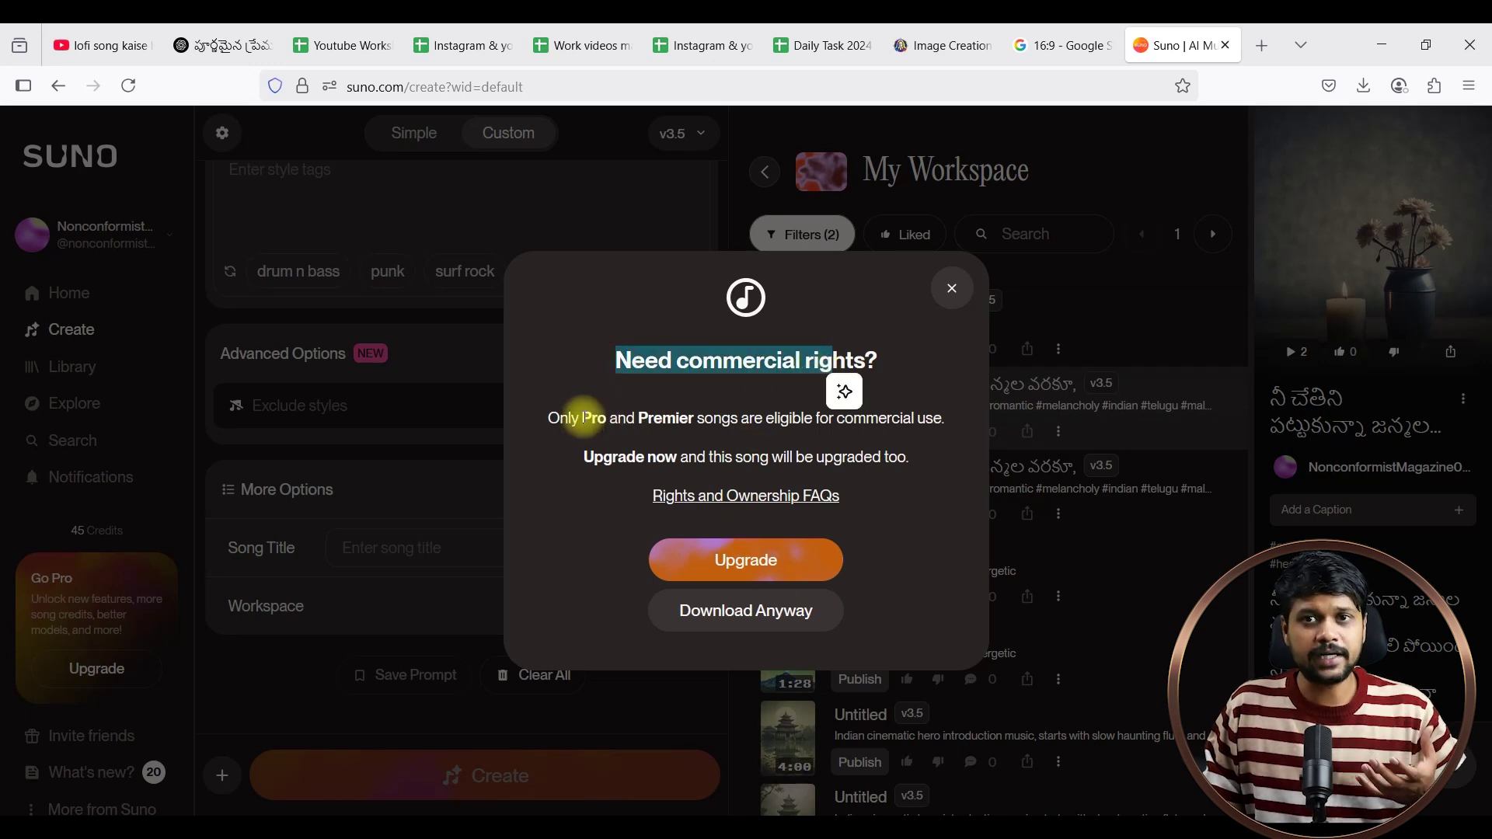
left_click_drag(548, 418, 878, 425)
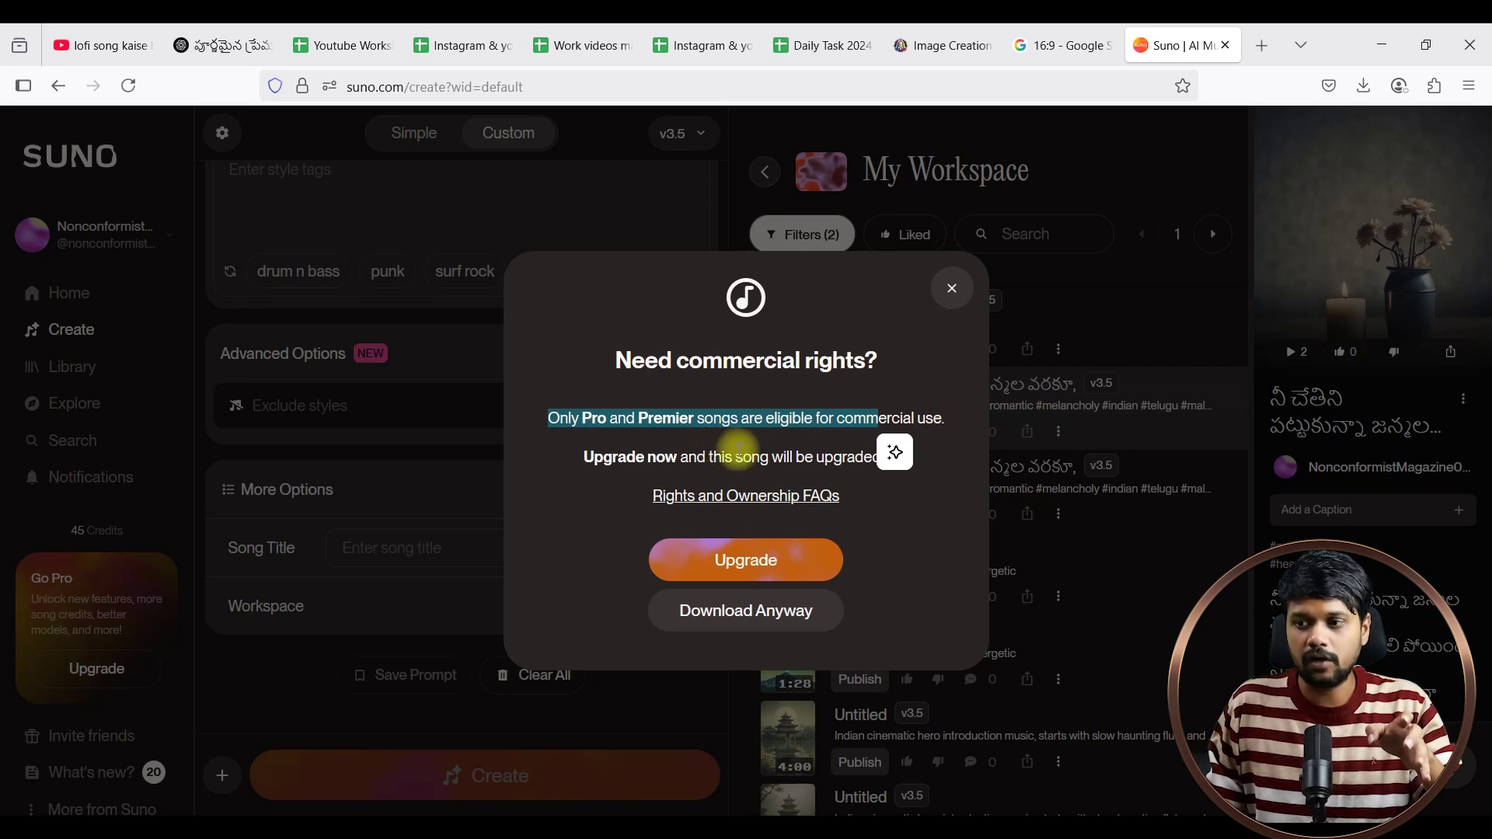
Step: Open the upgrade plans and compare the Free, Pro and Premier features
left_click(740, 557)
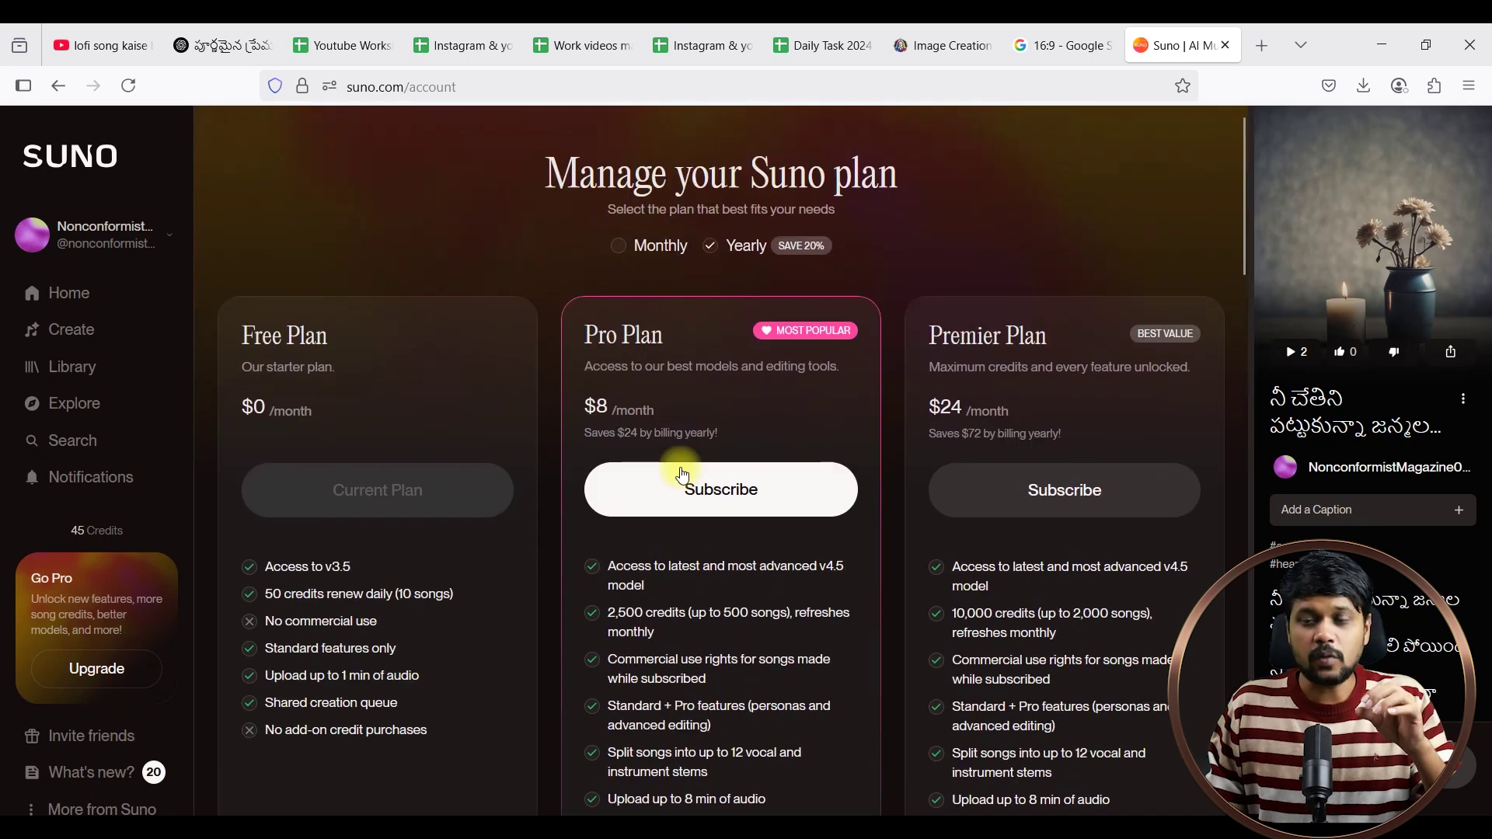
scroll(684, 474, "down", 2)
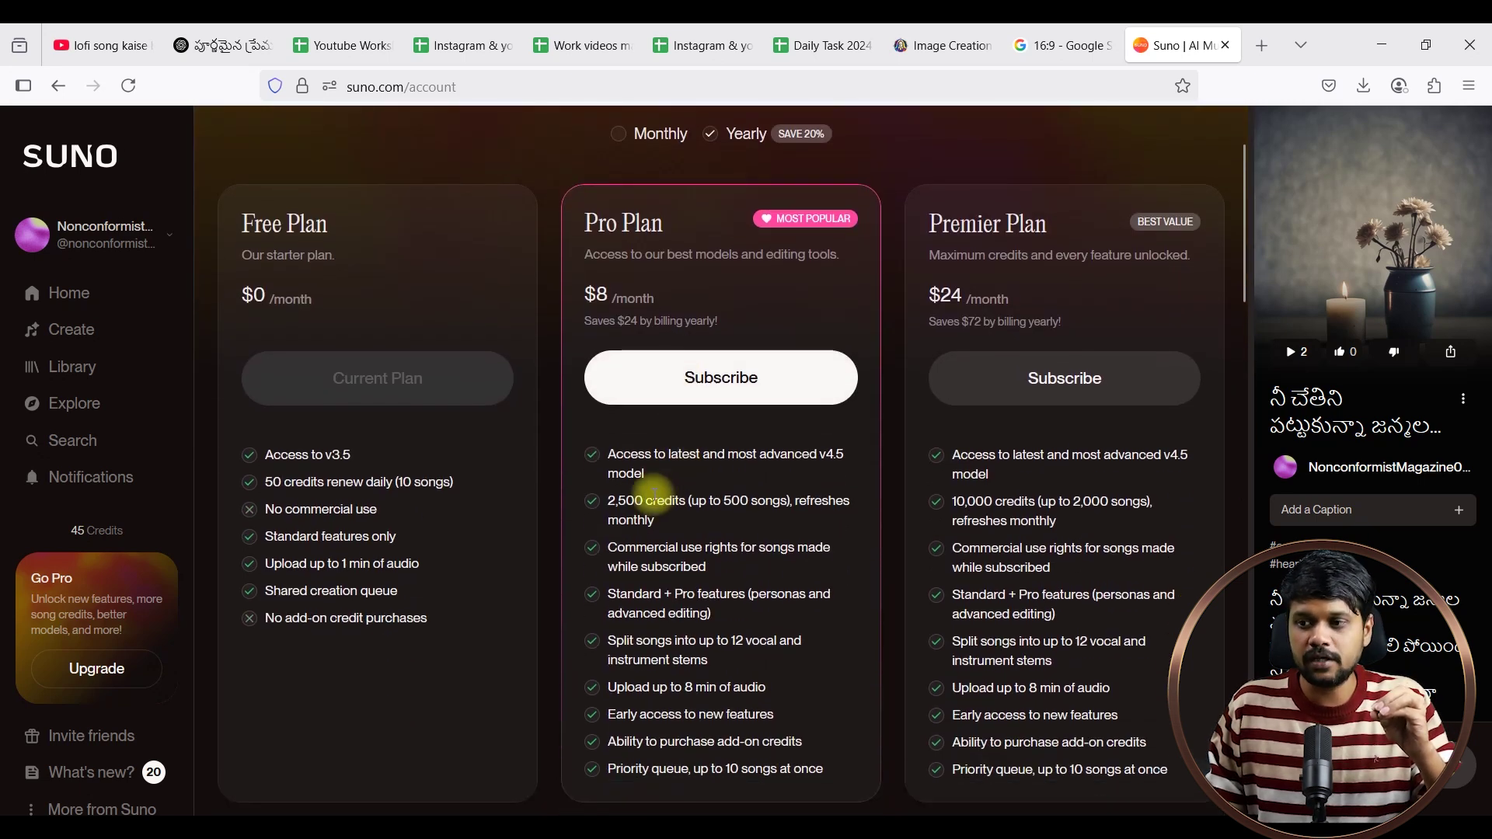